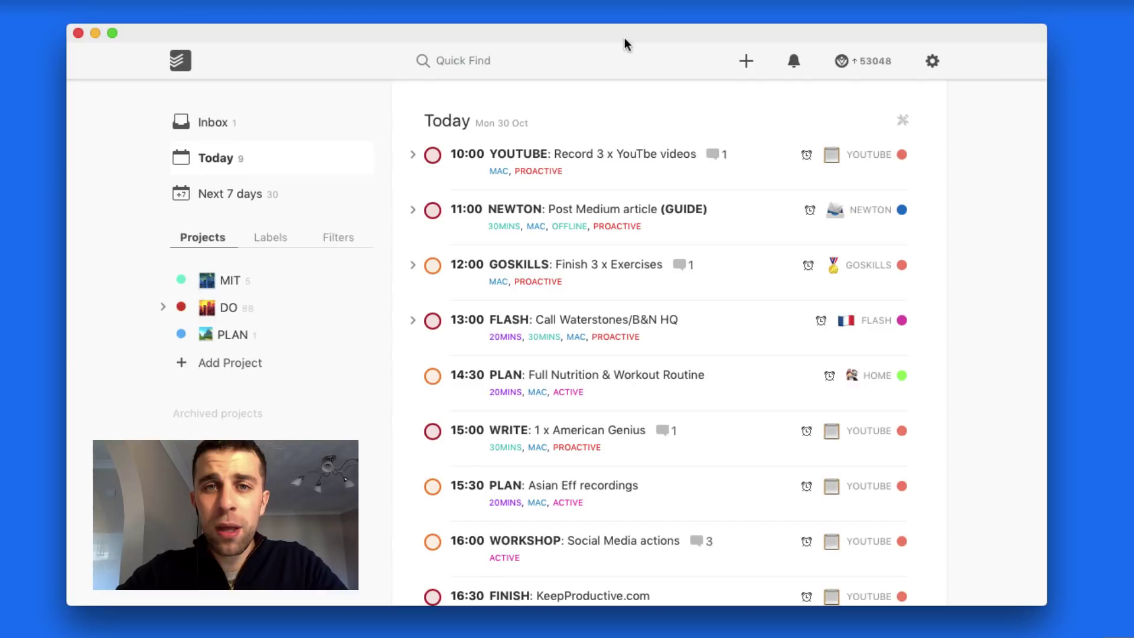
- Preview the Todoist red and Noir themes in Settings, then go back to the Neutral theme
left_click(937, 61)
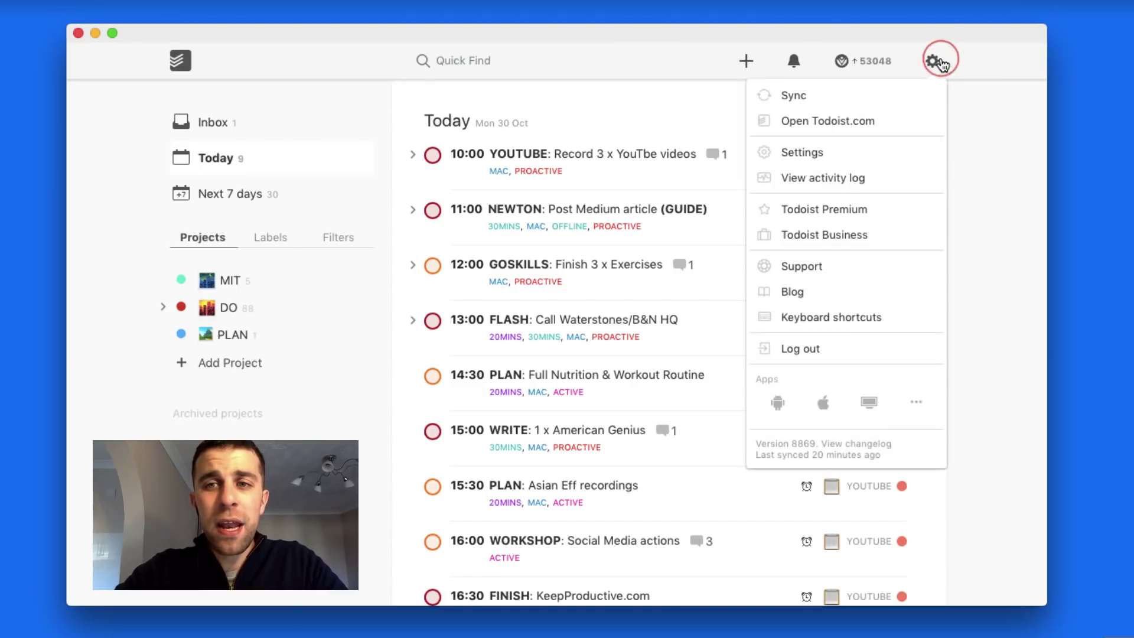
left_click(834, 146)
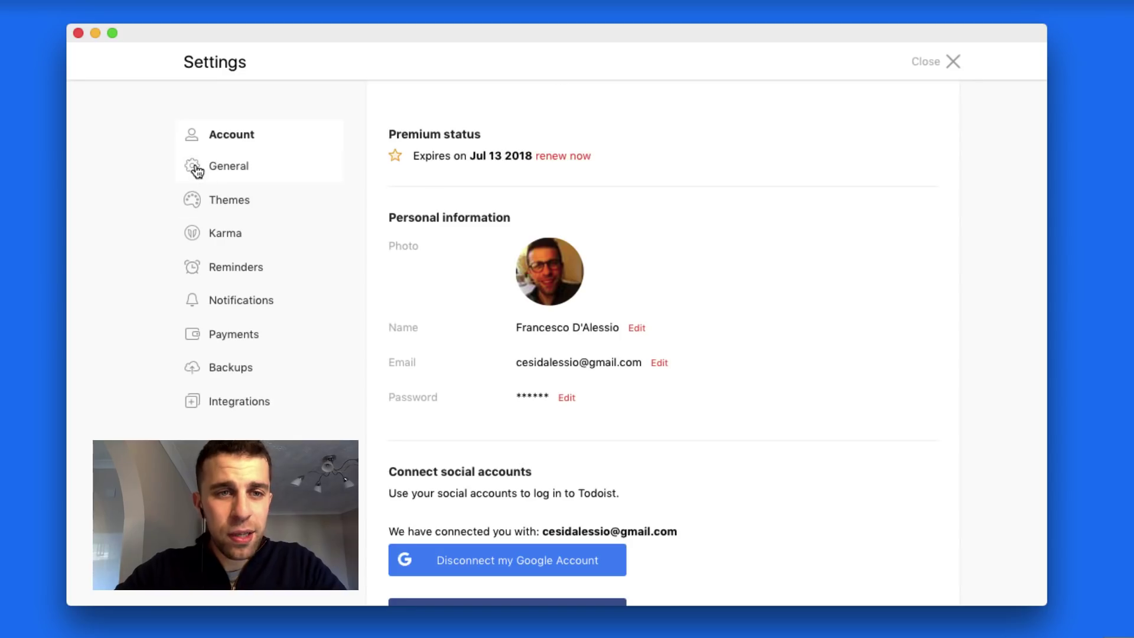
left_click(218, 200)
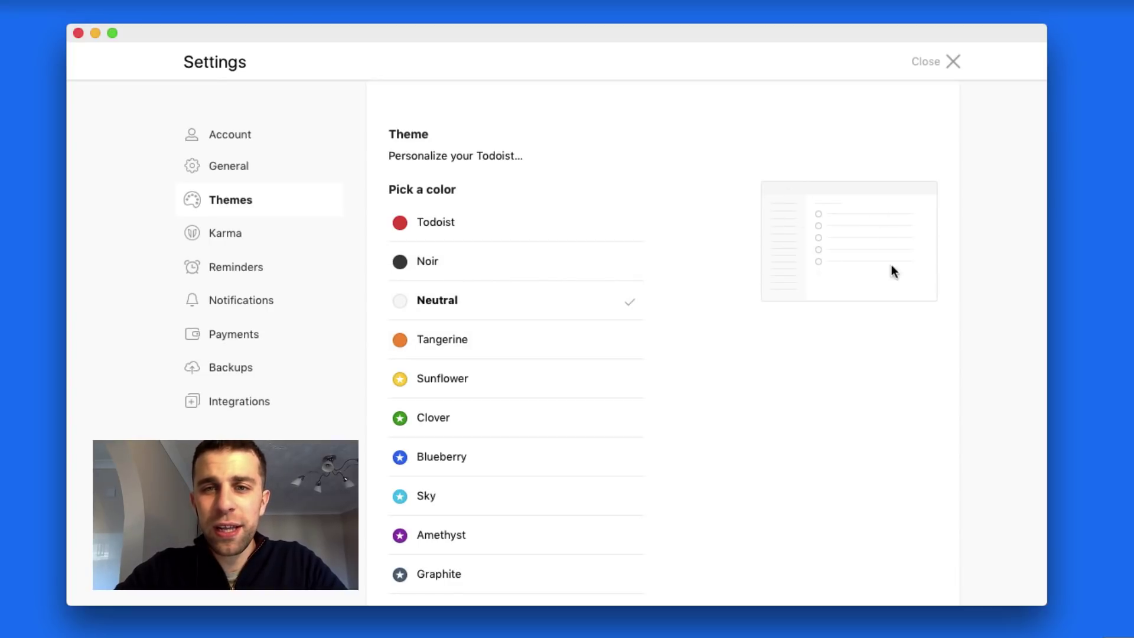
left_click(534, 234)
left_click(534, 267)
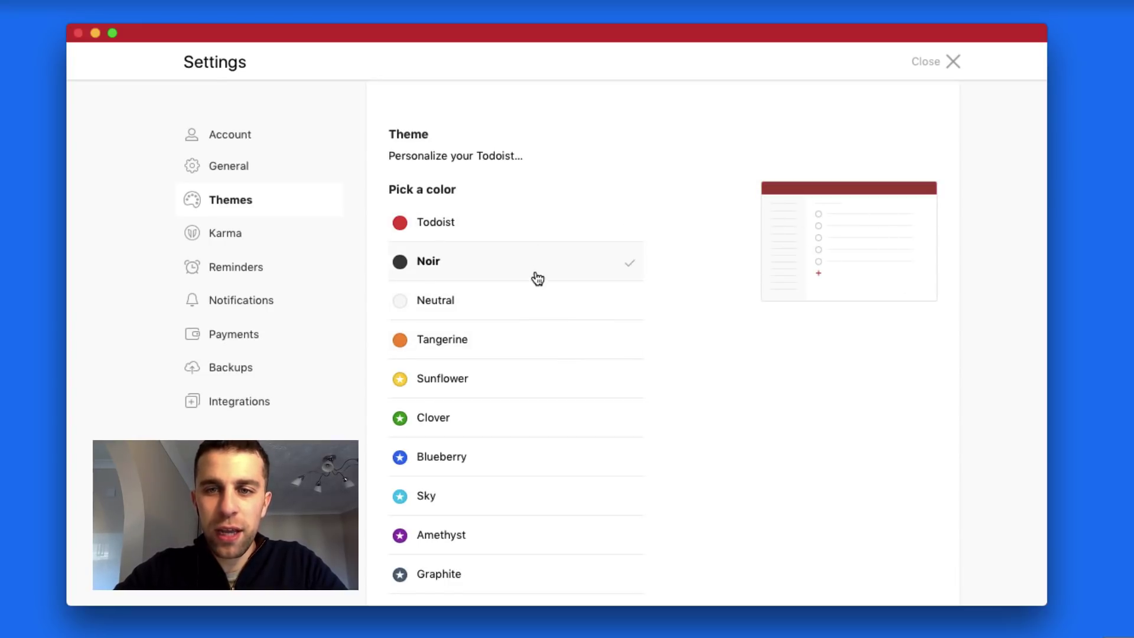
left_click(538, 299)
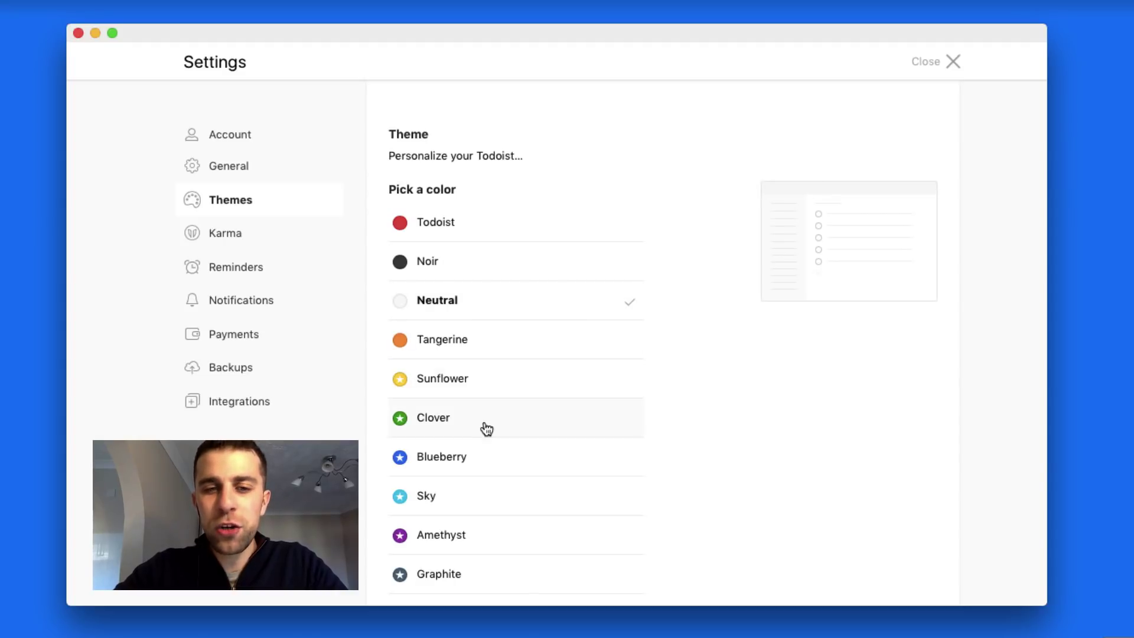
scroll(481, 463, "down", 3)
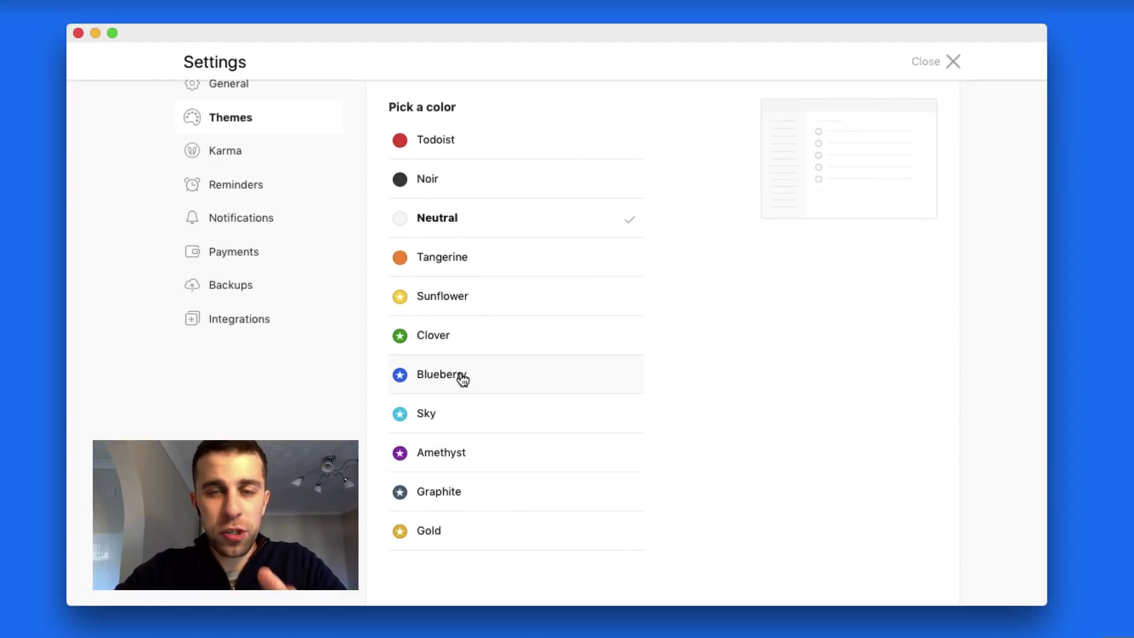
scroll(599, 251, "up", 3)
left_click(951, 60)
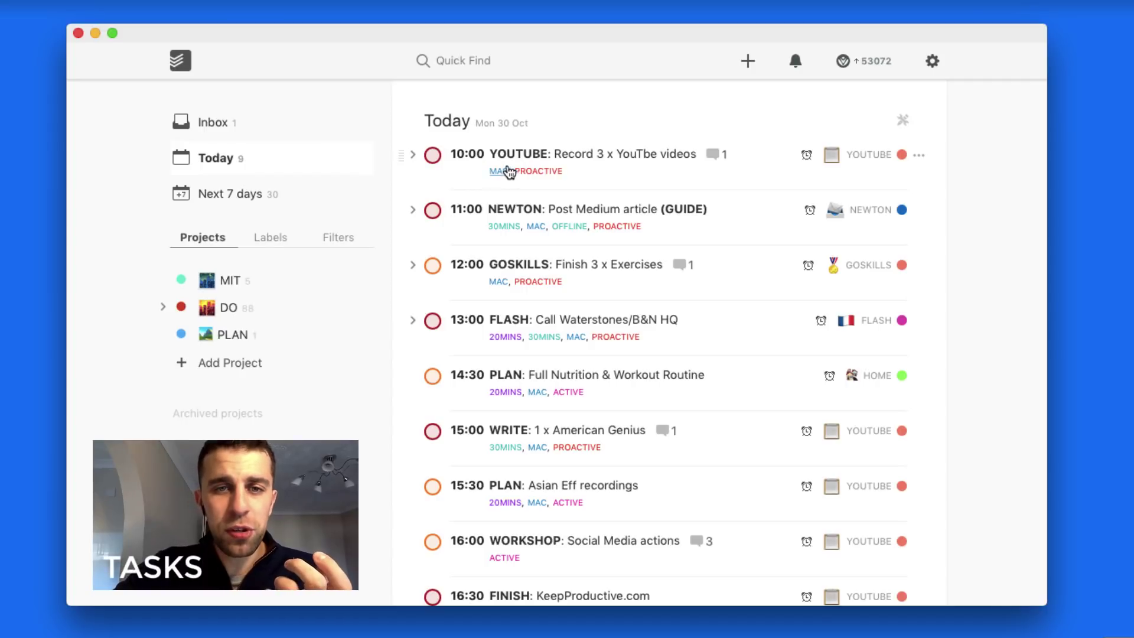
- Strip the PROACTIVE and MAC labels from the 10:00 YOUTUBE task
scroll(548, 263, "down", 5)
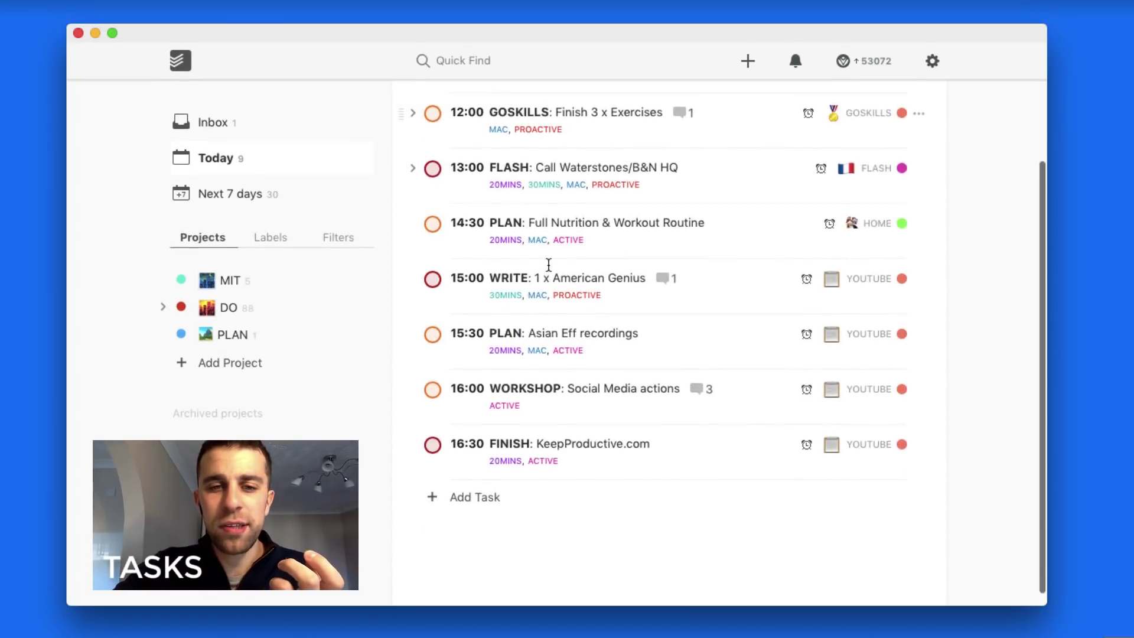
scroll(548, 264, "up", 5)
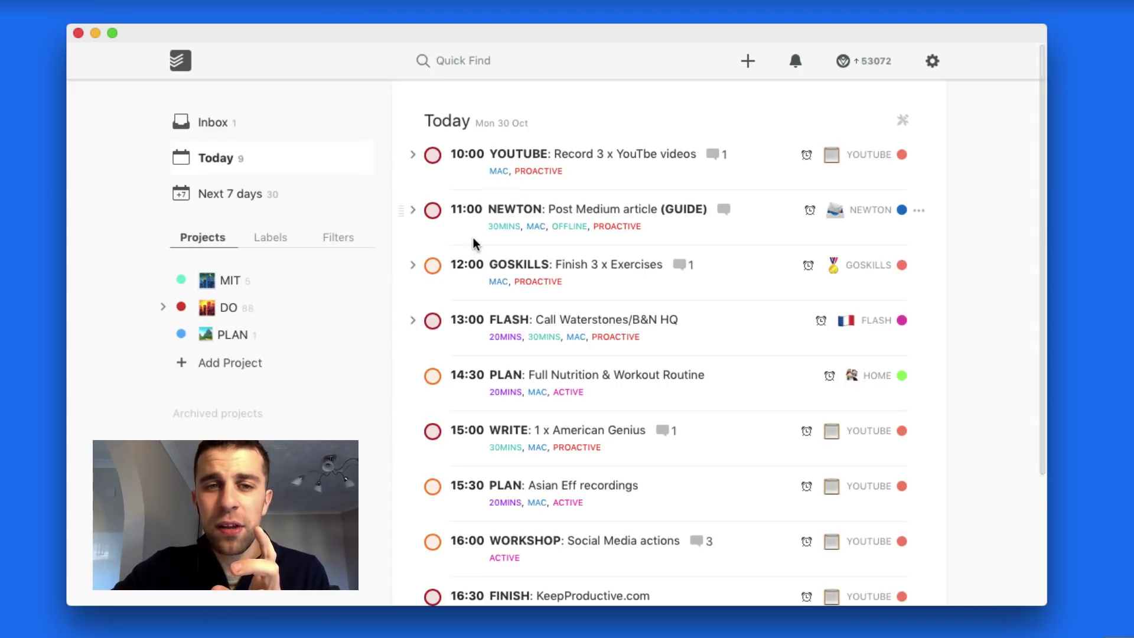
left_click(625, 169)
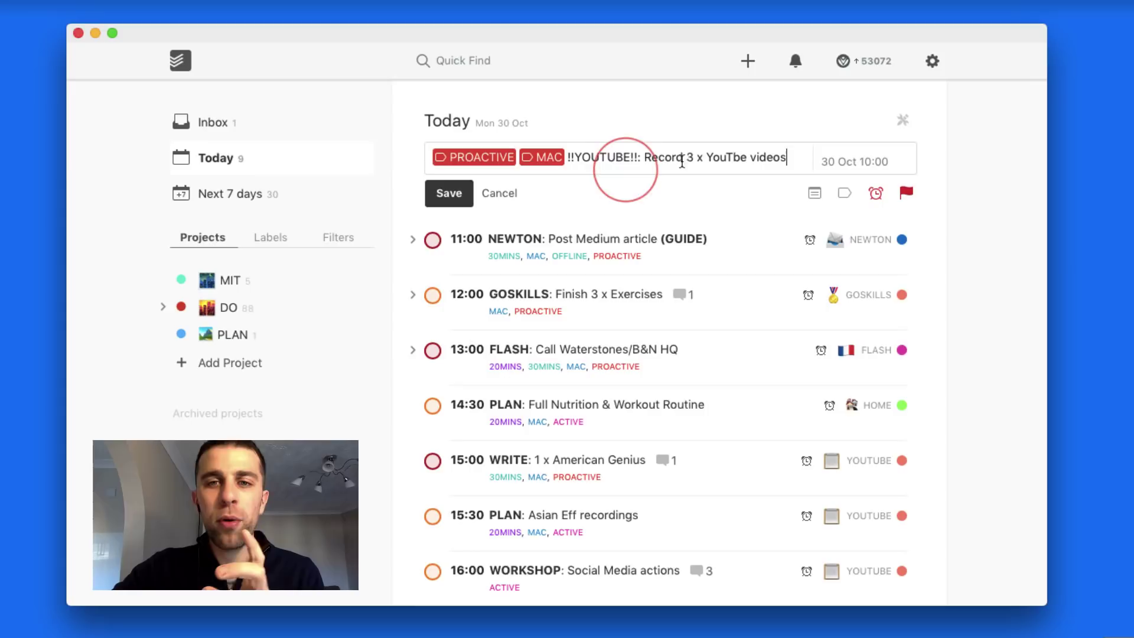
left_click(547, 157)
left_click(499, 154)
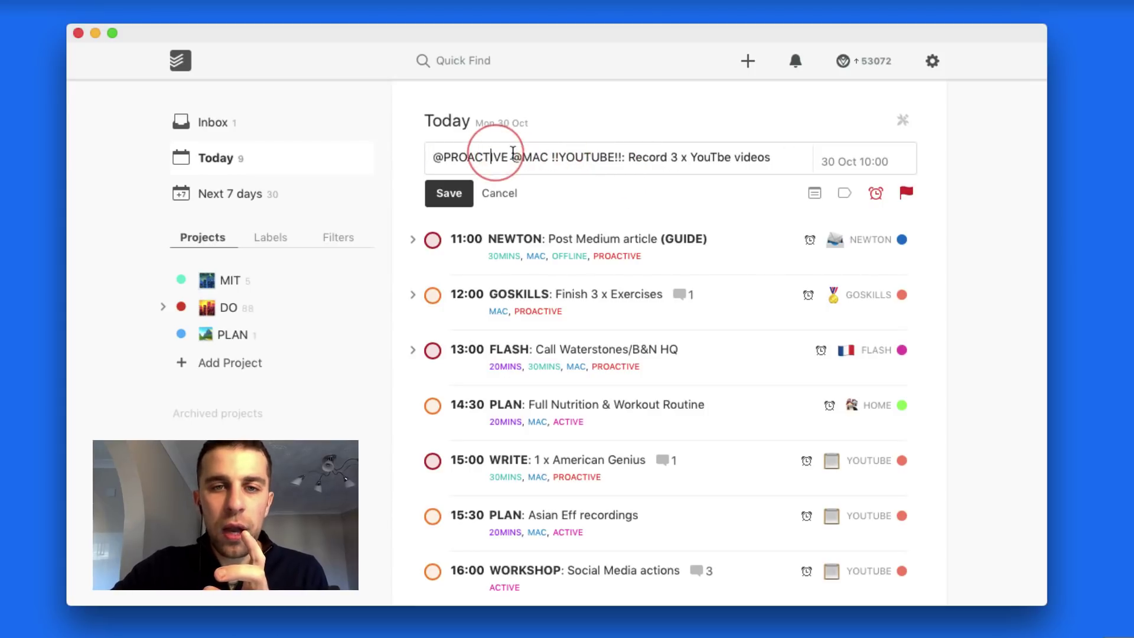
left_click(548, 156)
key("BackSpace")
key("BackSpace")
key("BackSpace")
key("BackSpace")
key("BackSpace")
key("BackSpace")
key("BackSpace")
key("BackSpace")
key("BackSpace")
key("BackSpace")
key("BackSpace")
key("BackSpace")
key("BackSpace")
key("BackSpace")
key("BackSpace")
key("Return")
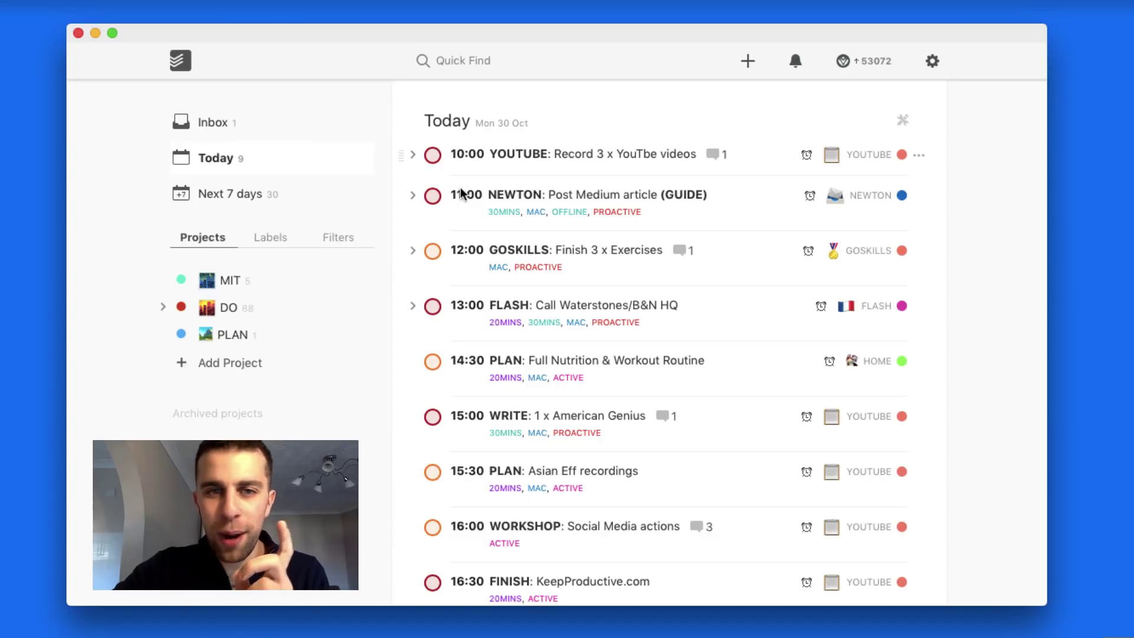
- Correct the title to 'Record 3 x YouTube' and tag it with the MAC and ACTIVE labels
left_click(520, 163)
type("m")
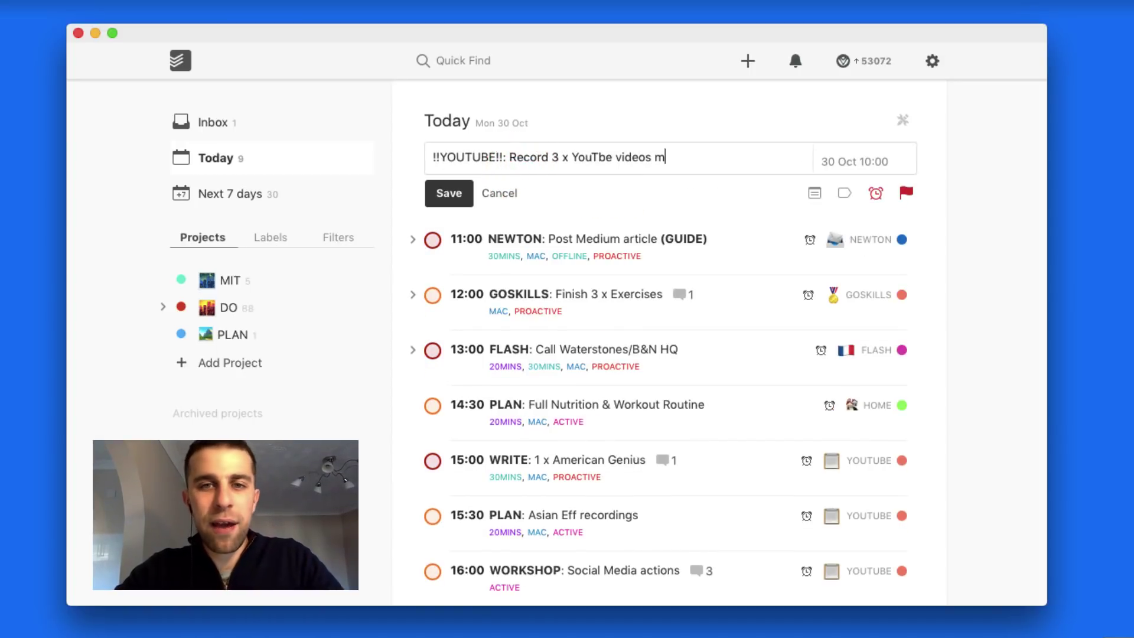
key("BackSpace")
key("BackSpace")
key("BackSpace")
key("BackSpace")
key("BackSpace")
key("BackSpace")
key("BackSpace")
key("BackSpace")
key("BackSpace")
key("BackSpace")
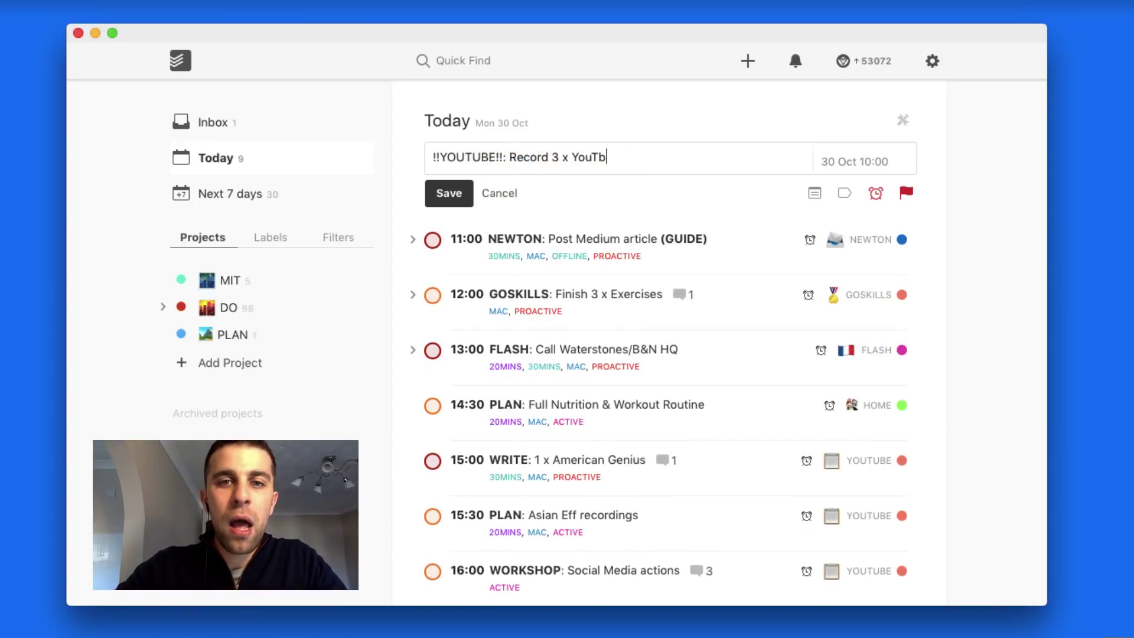
key("BackSpace")
type("ube @ma")
key("Return")
type("@")
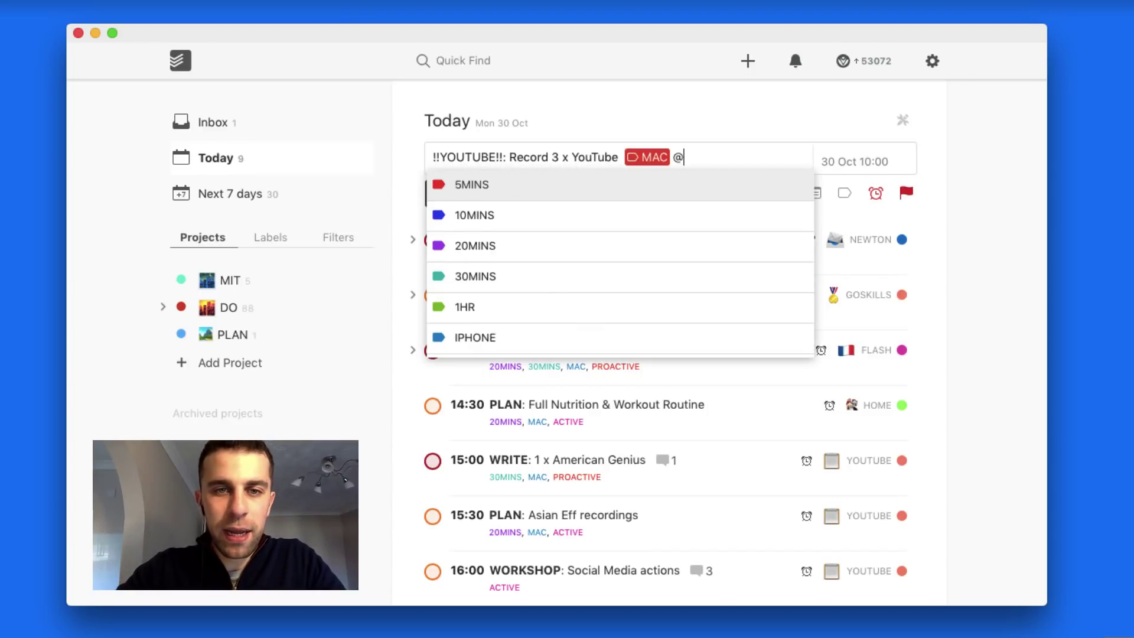
key("BackSpace")
key("Return")
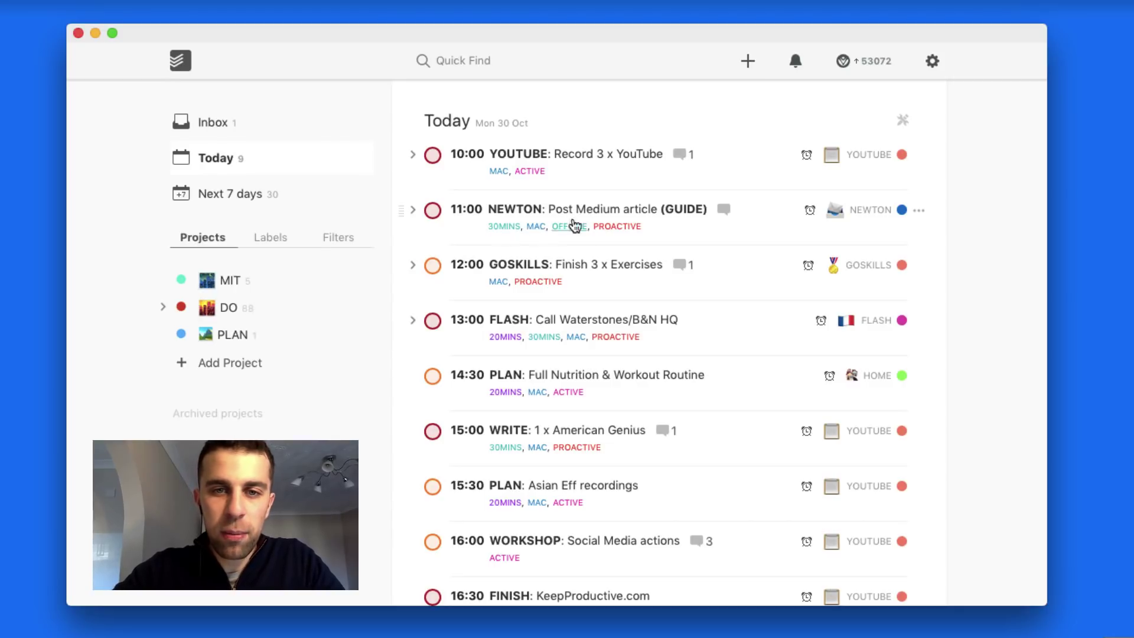
scroll(567, 236, "down", 3)
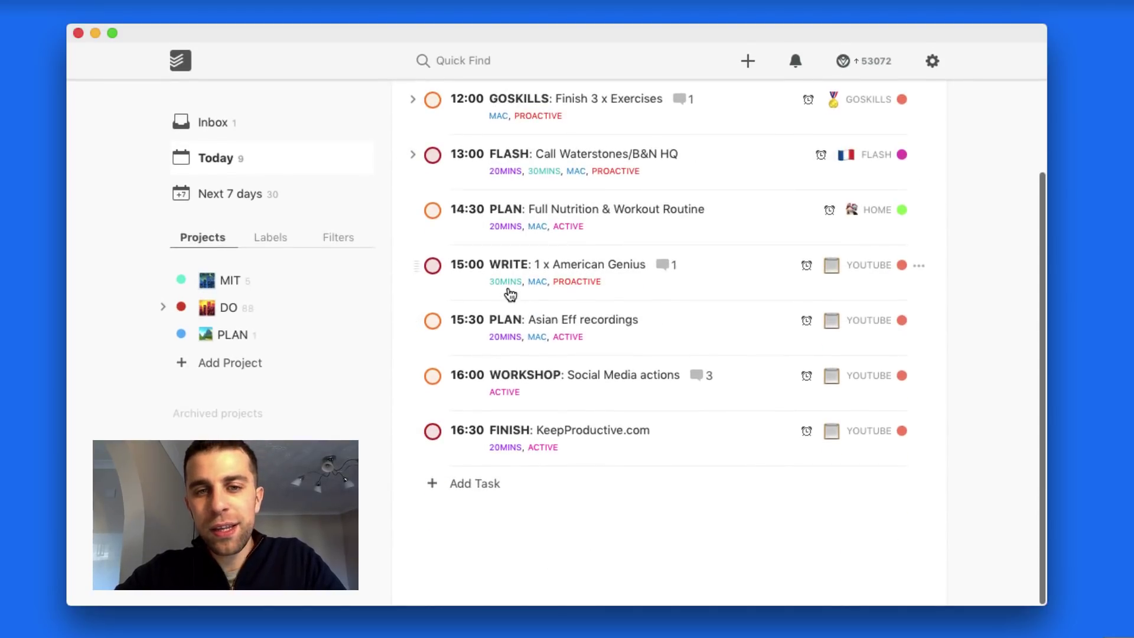
scroll(579, 242, "up", 1)
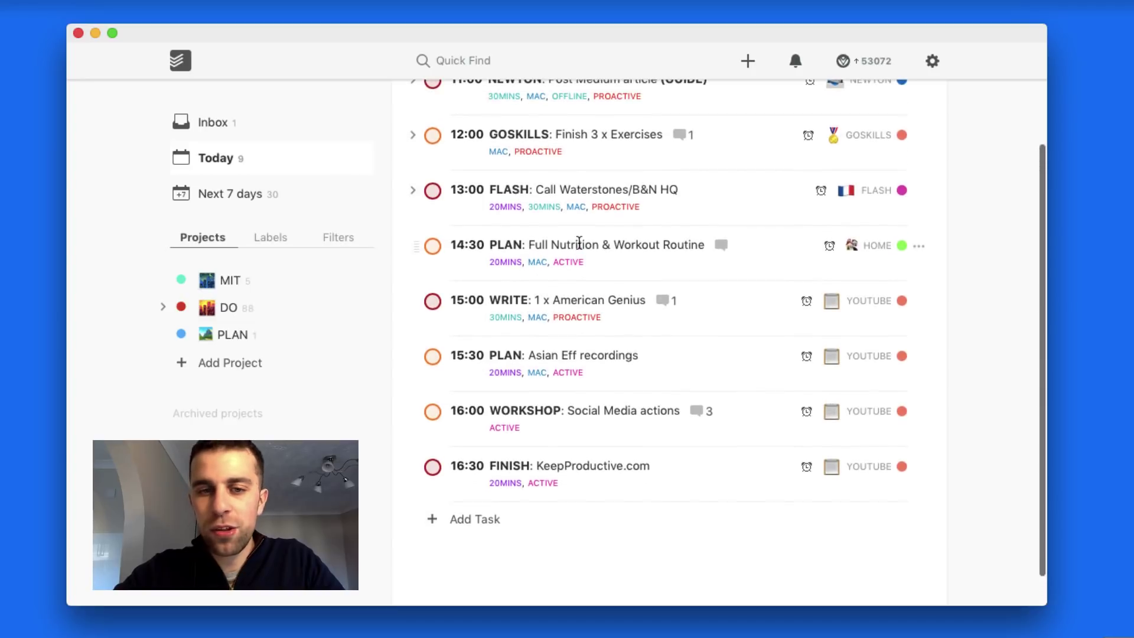
scroll(580, 242, "up", 1)
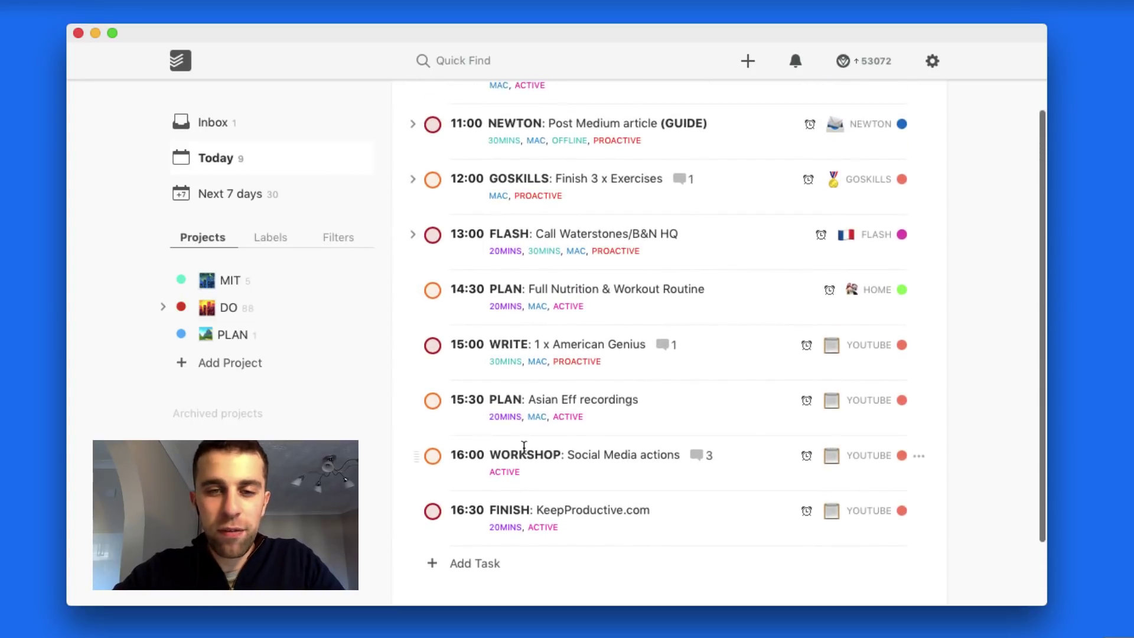
scroll(512, 322, "up", 1)
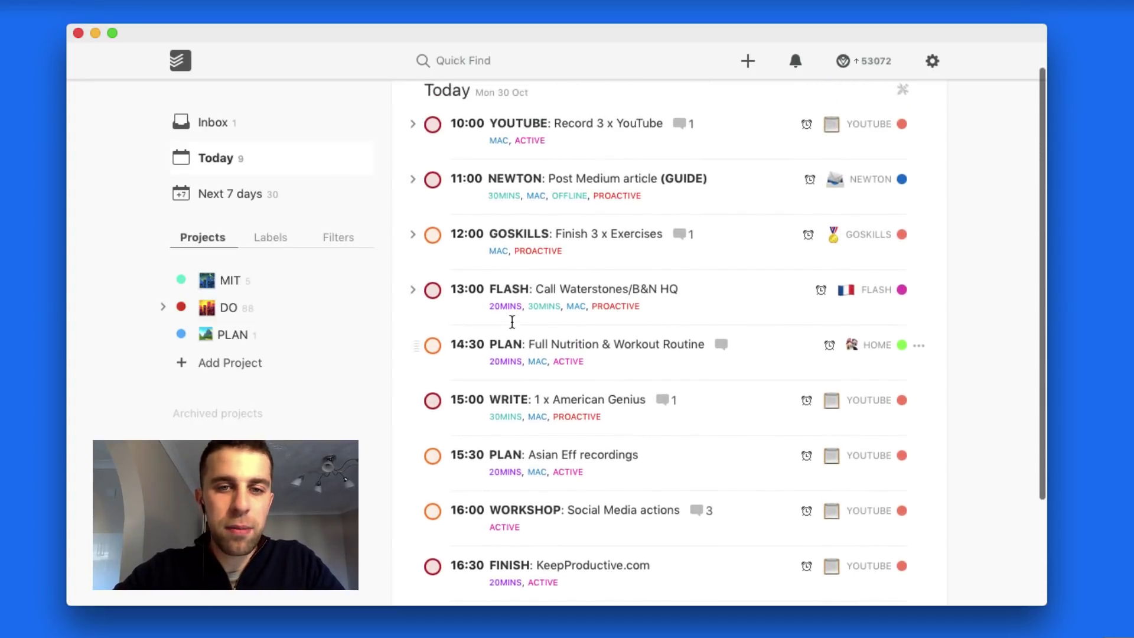
scroll(513, 322, "up", 1)
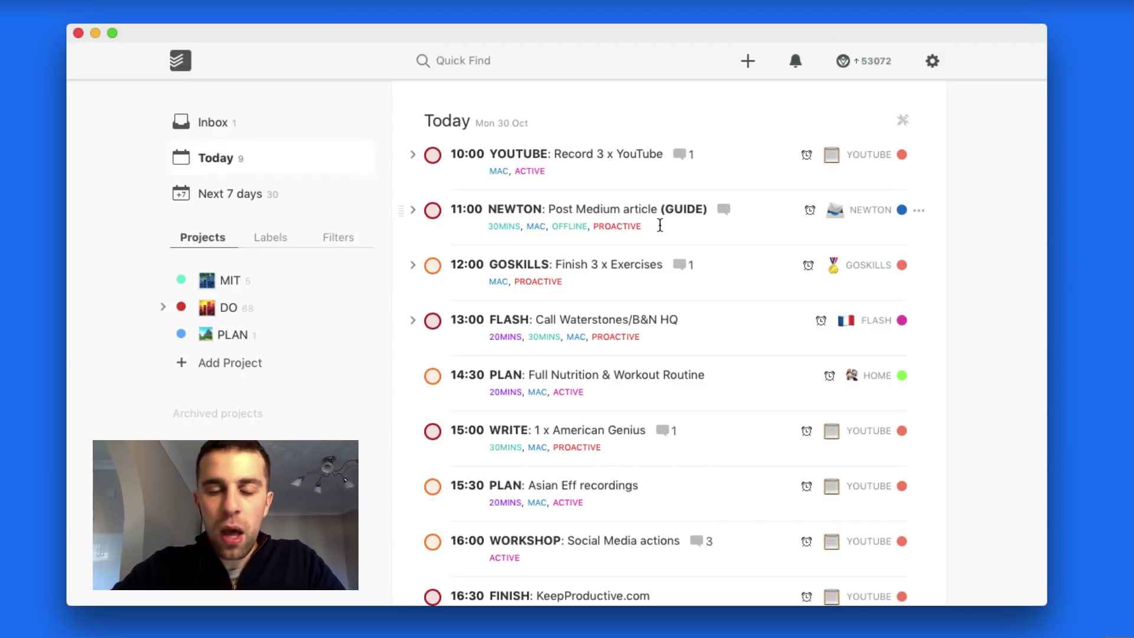
left_click(575, 159)
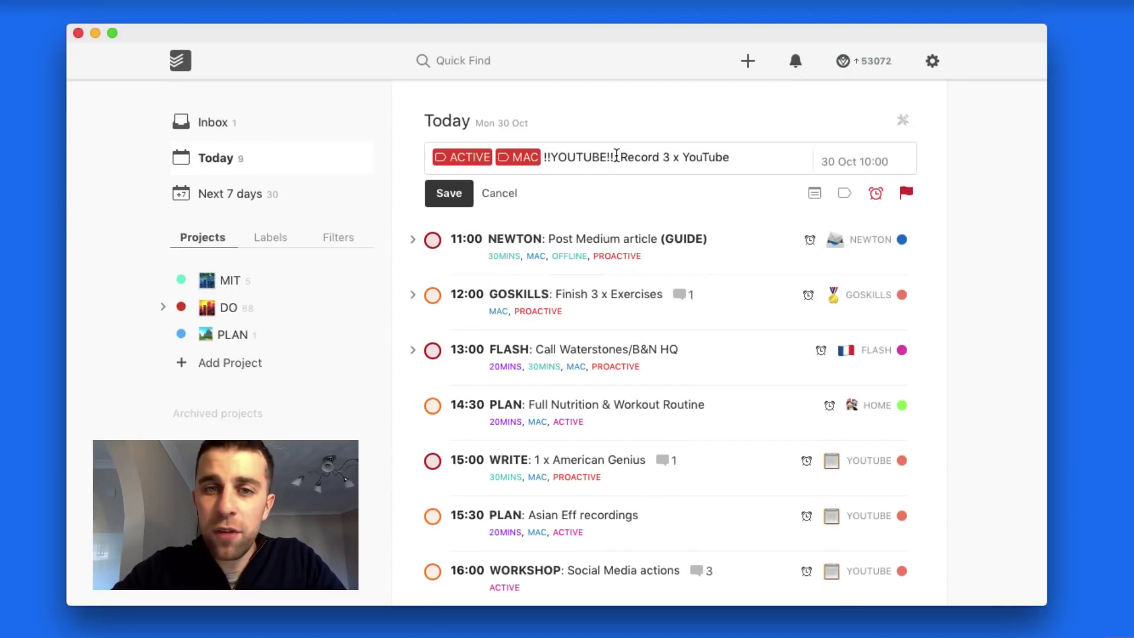
left_click(617, 156)
type(":")
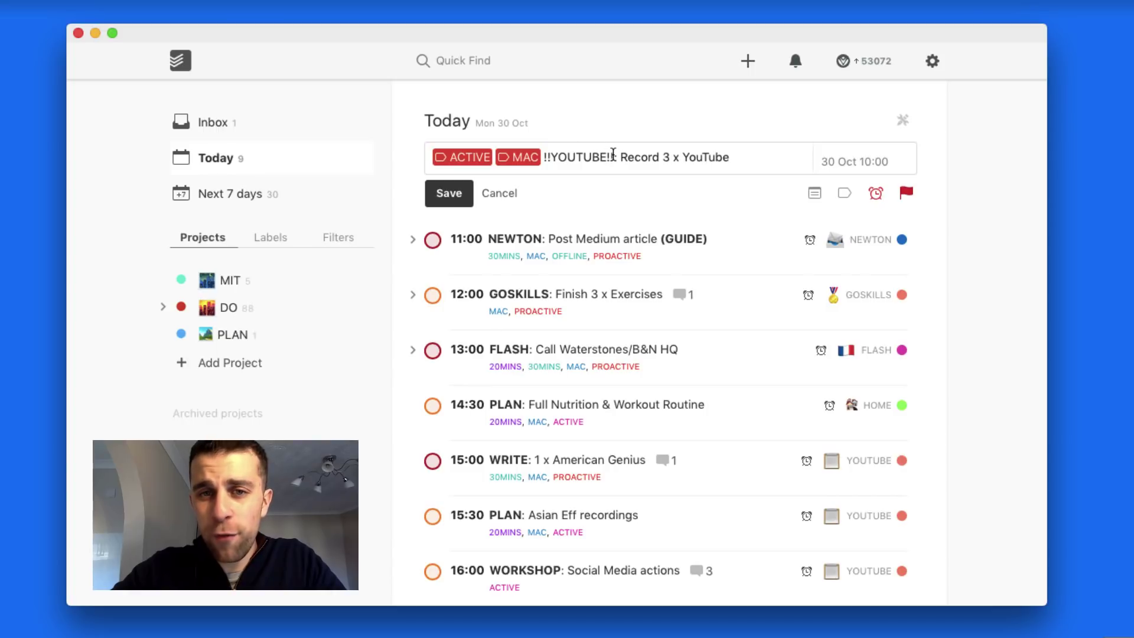
left_click(514, 194)
left_click(413, 157)
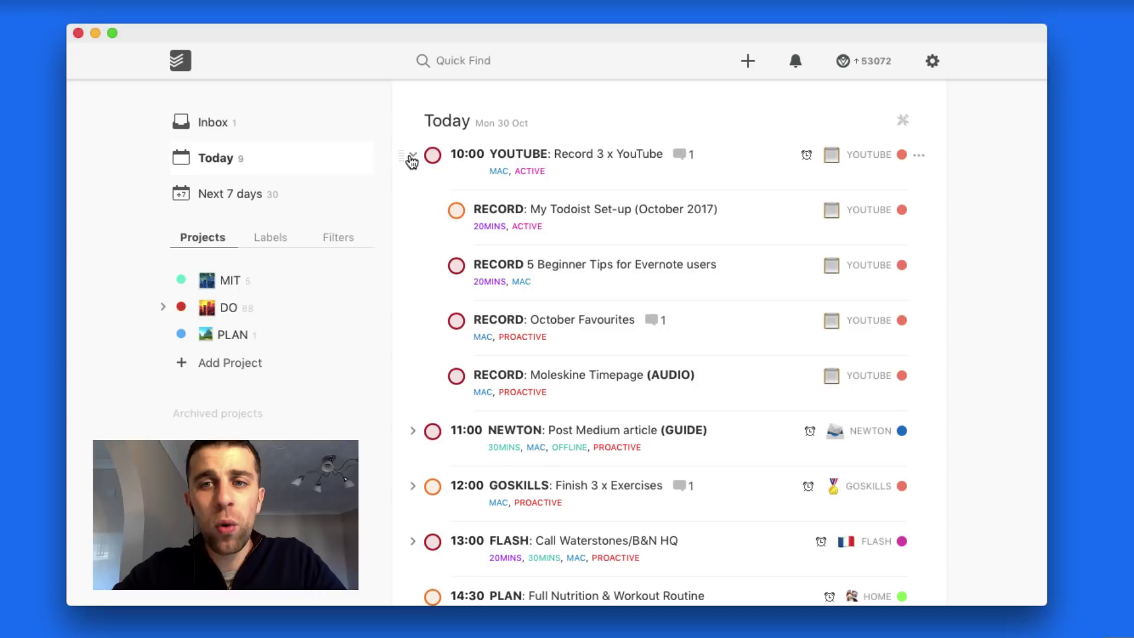
left_click(412, 157)
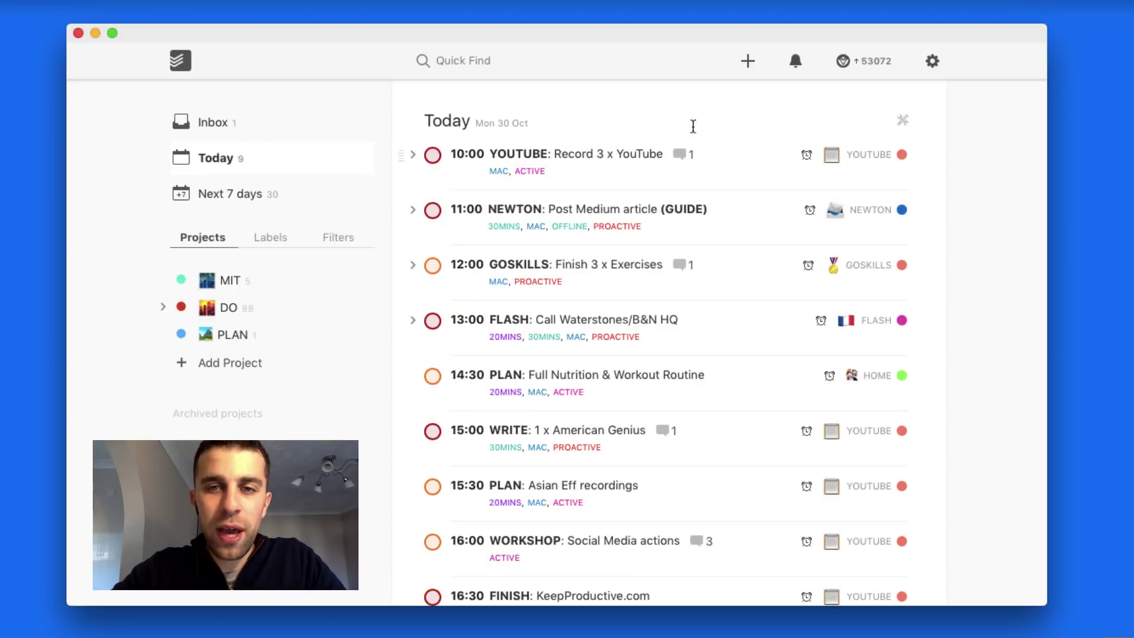
left_click(680, 155)
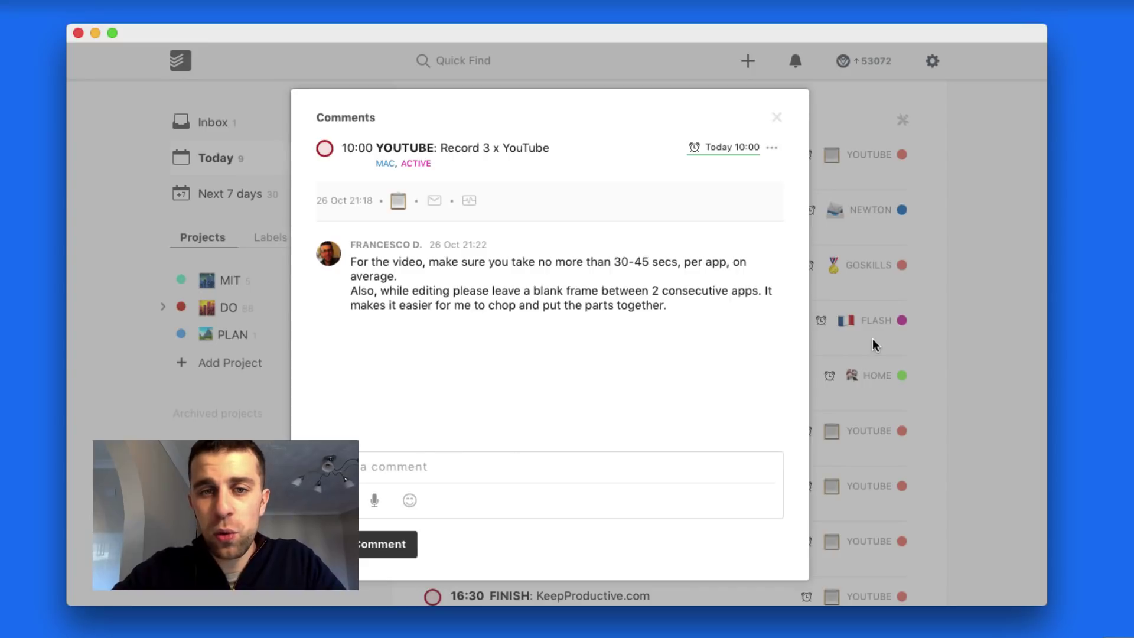
left_click(873, 339)
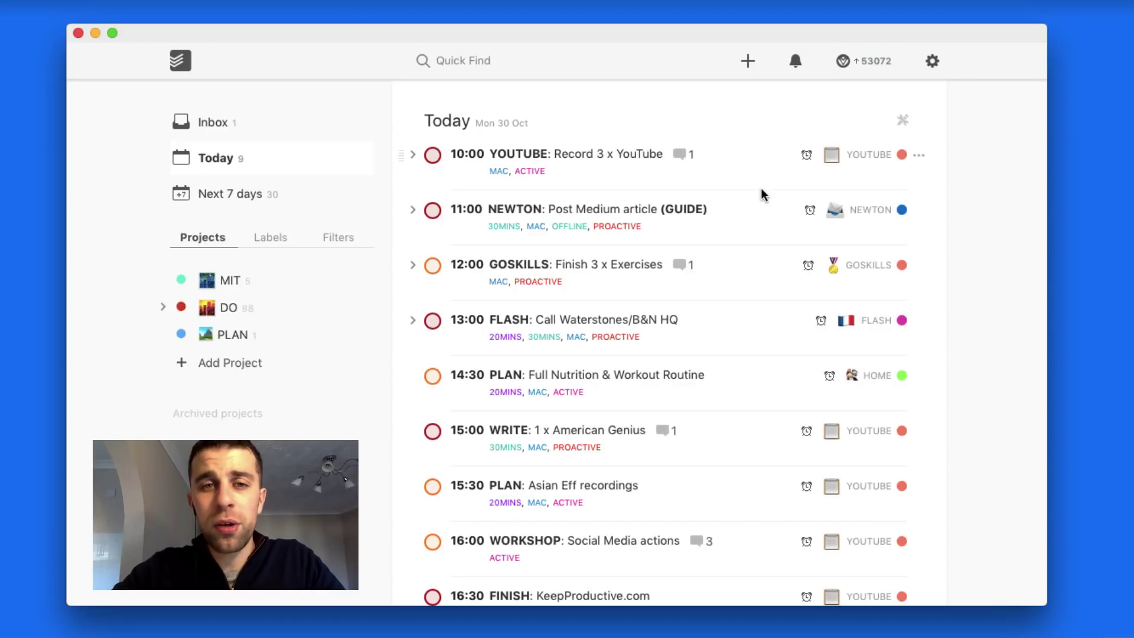
scroll(613, 278, "down", 3)
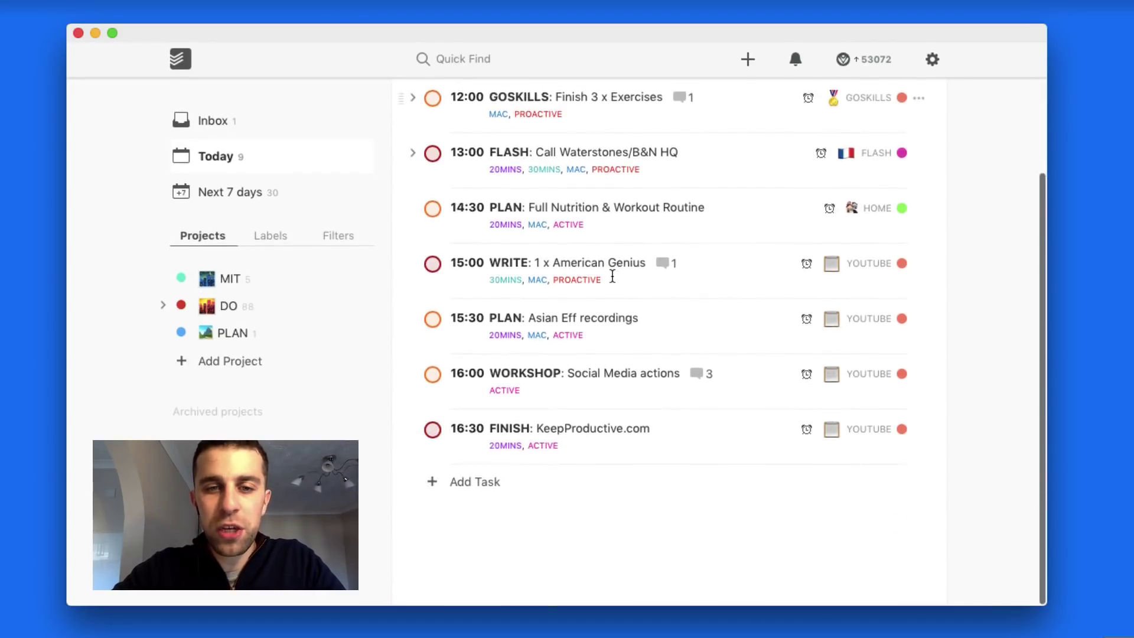
scroll(684, 269, "up", 3)
scroll(612, 276, "down", 1)
scroll(613, 275, "down", 2)
scroll(611, 271, "up", 3)
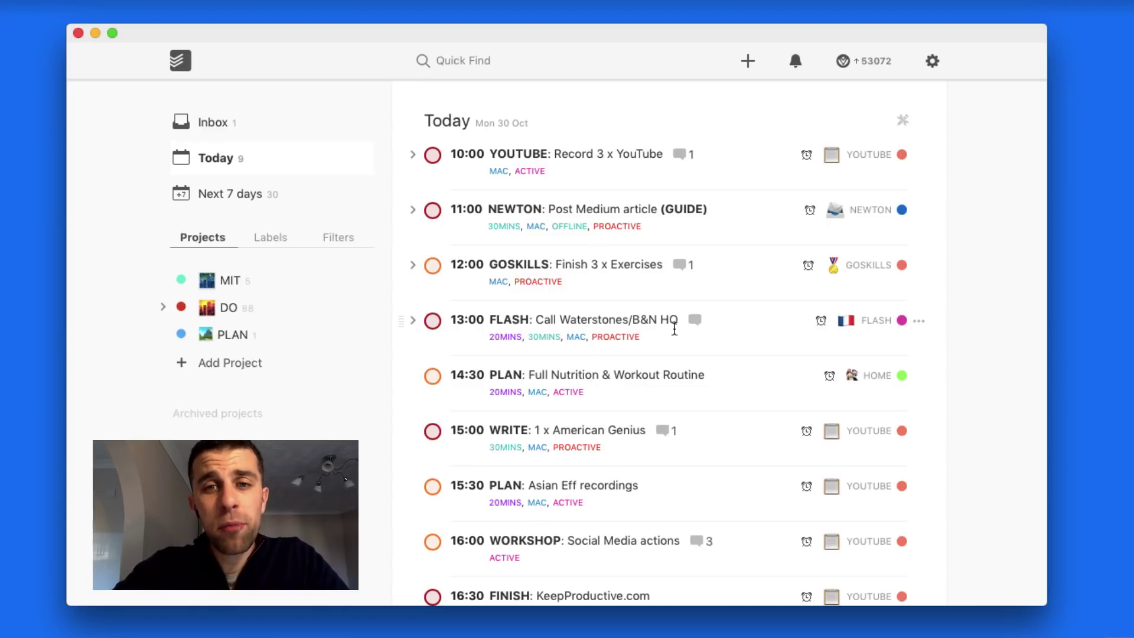
scroll(704, 373, "down", 3)
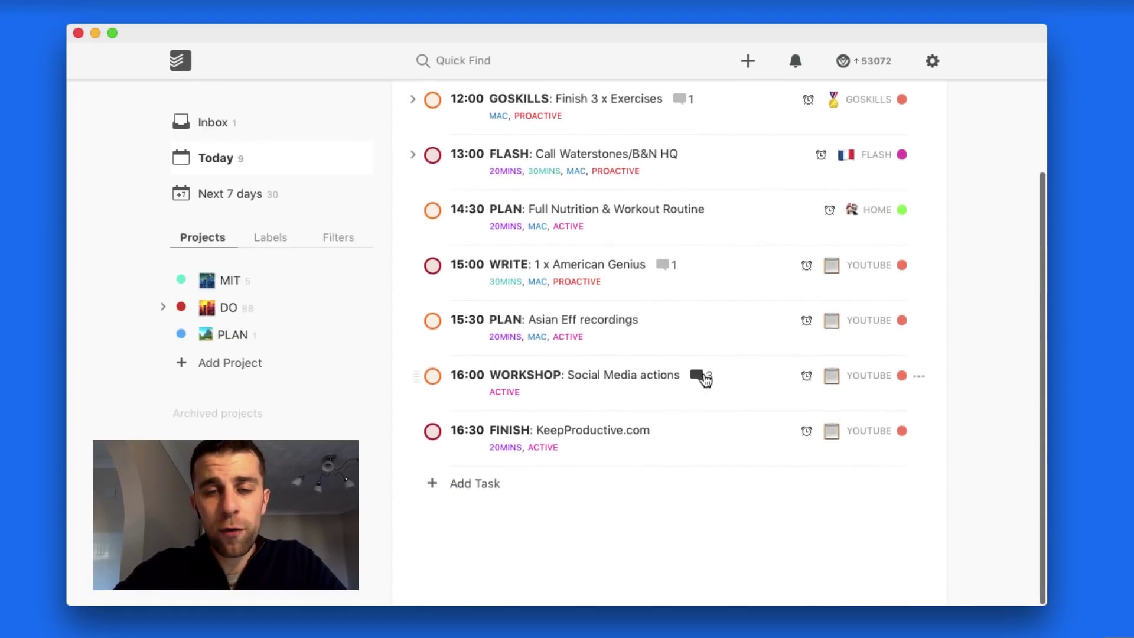
scroll(704, 374, "up", 3)
left_click(299, 206)
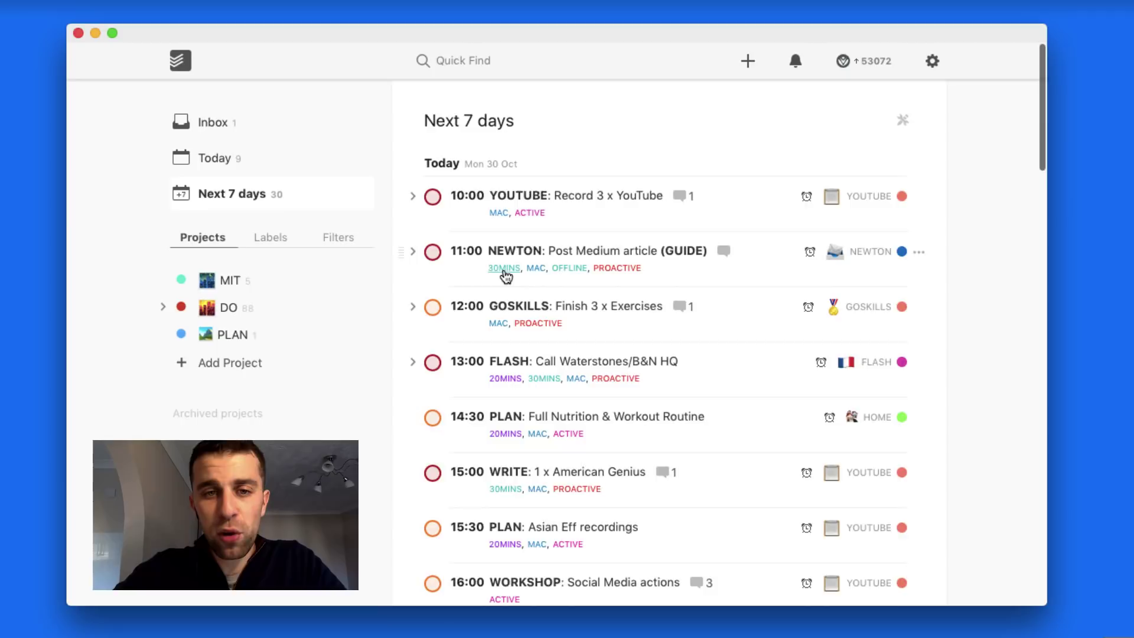
scroll(507, 274, "down", 10)
scroll(505, 272, "up", 10)
scroll(537, 392, "down", 15)
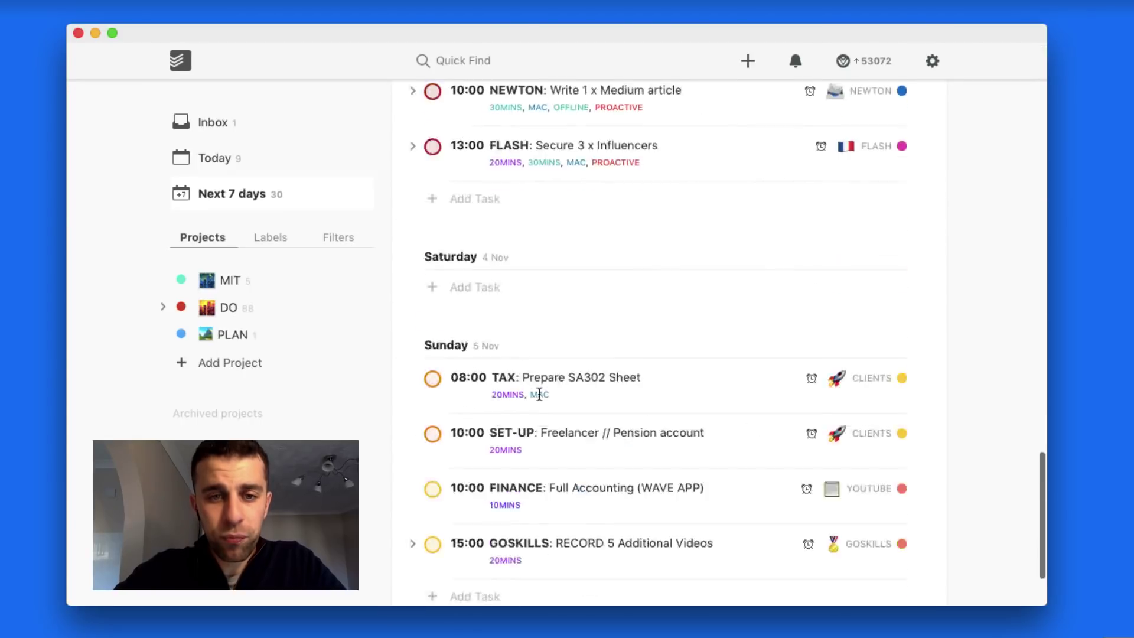
scroll(538, 393, "up", 15)
left_click(264, 166)
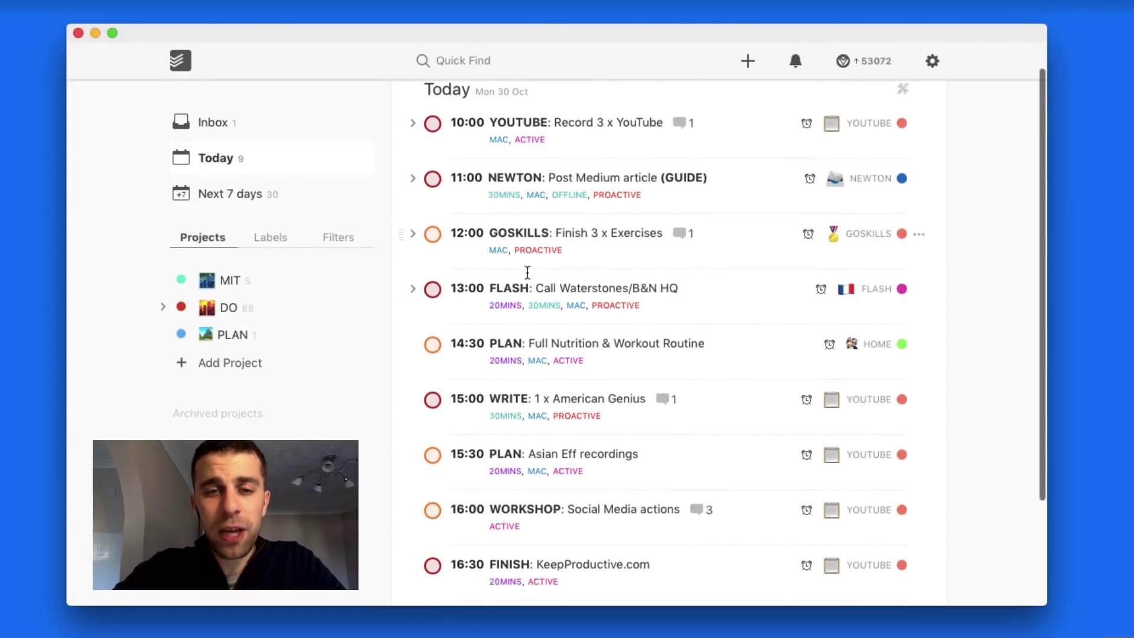
scroll(526, 272, "down", 5)
scroll(520, 266, "up", 5)
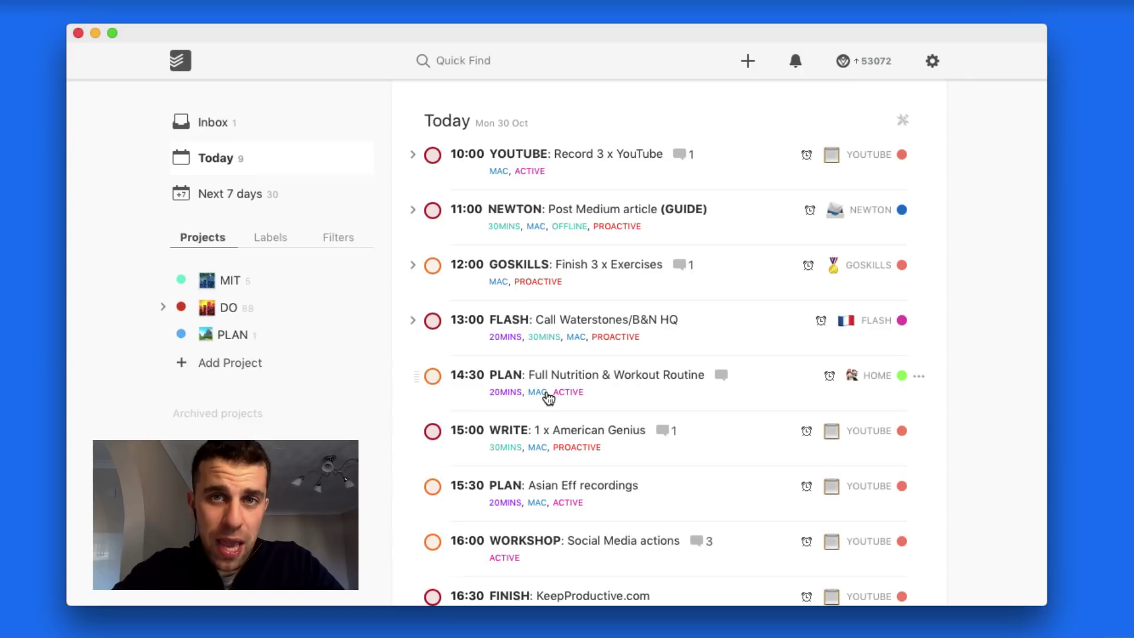
left_click(248, 138)
left_click(251, 158)
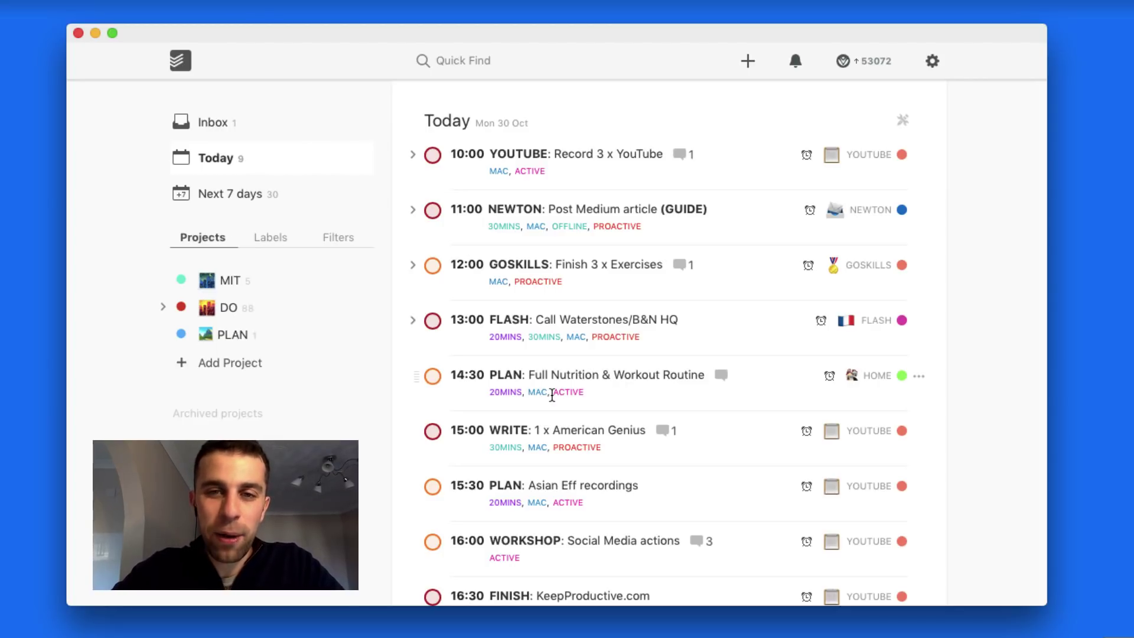
scroll(691, 313, "down", 3)
scroll(693, 314, "up", 3)
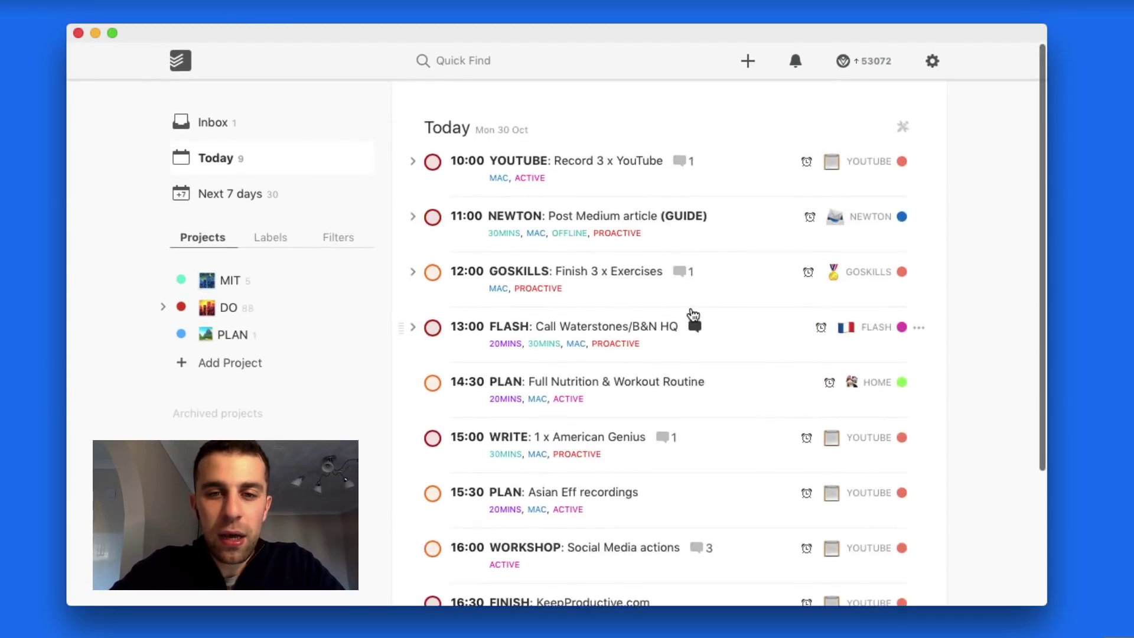
left_click(342, 191)
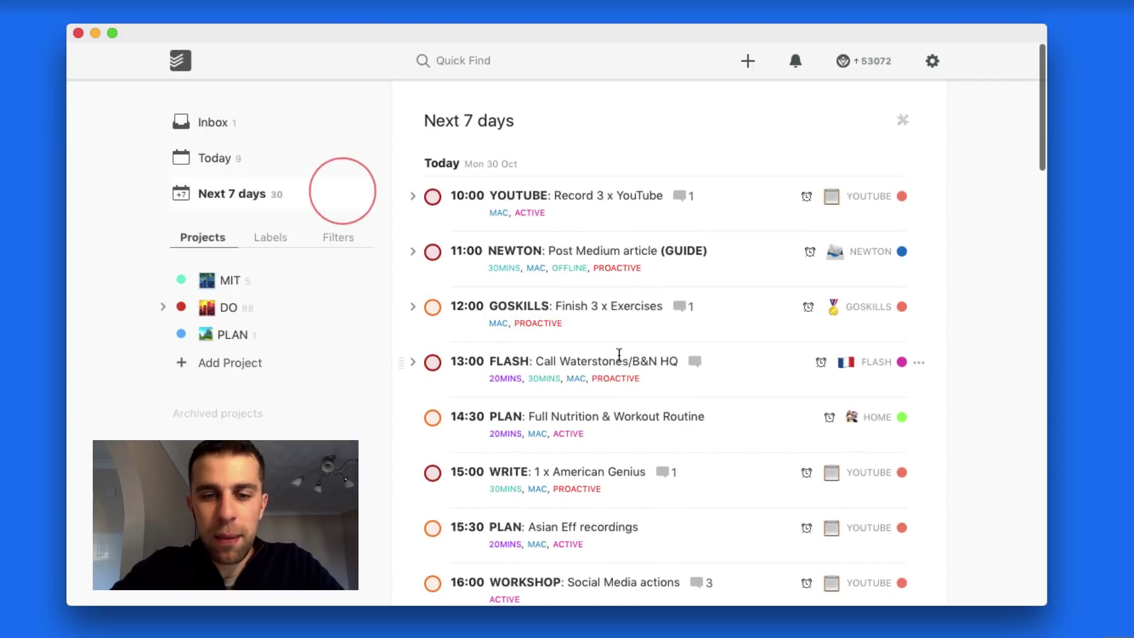
scroll(619, 355, "down", 10)
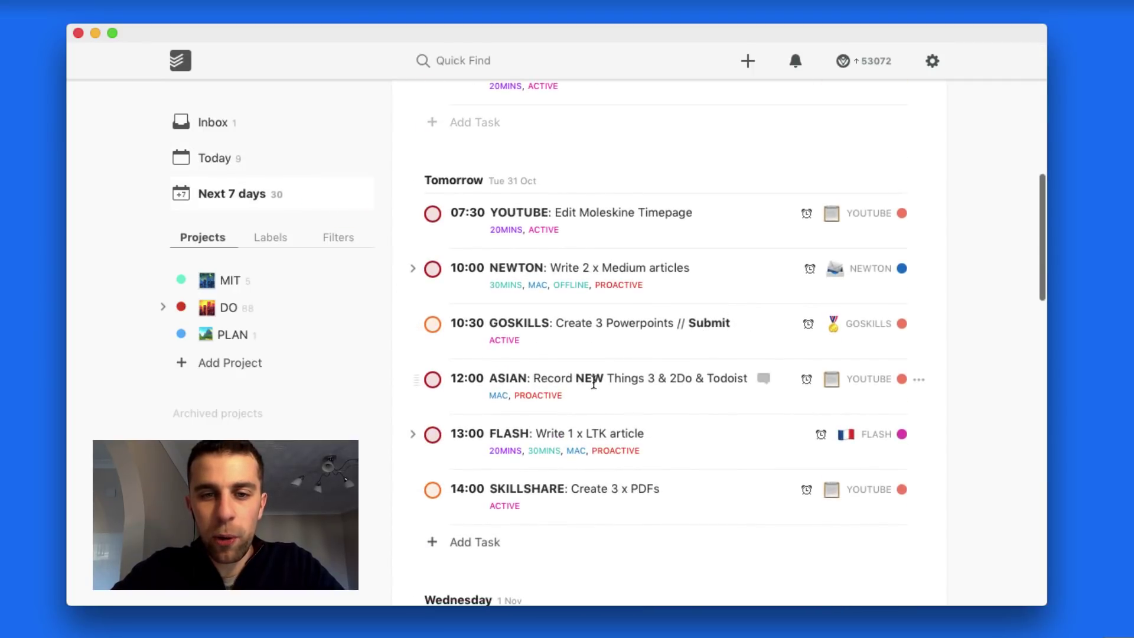
scroll(594, 383, "down", 8)
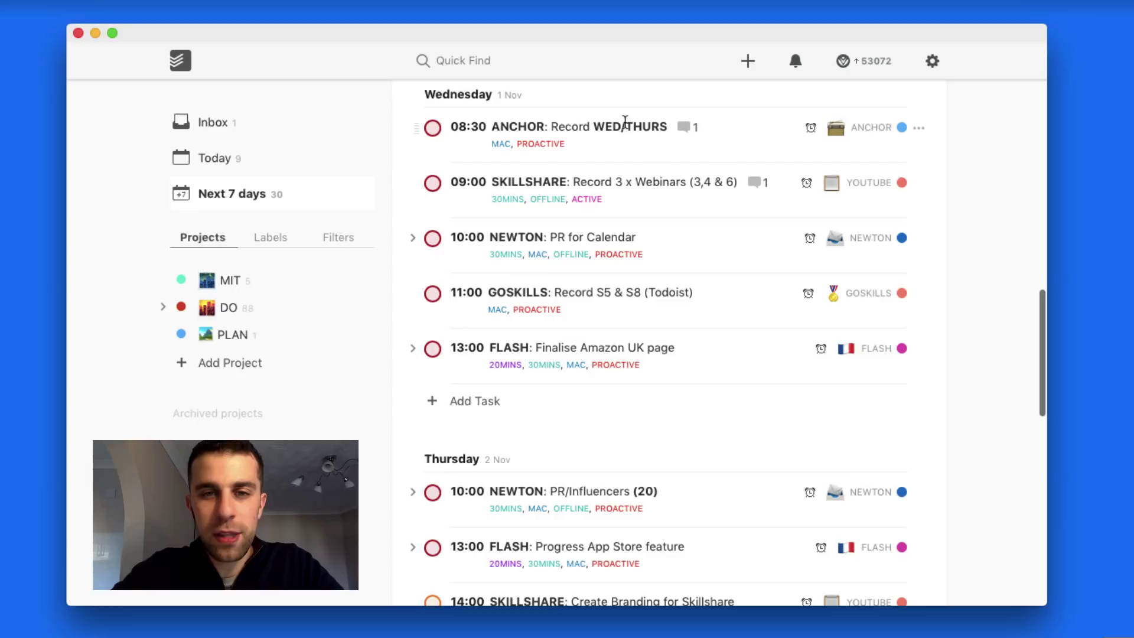
scroll(597, 253, "up", 18)
left_click(248, 160)
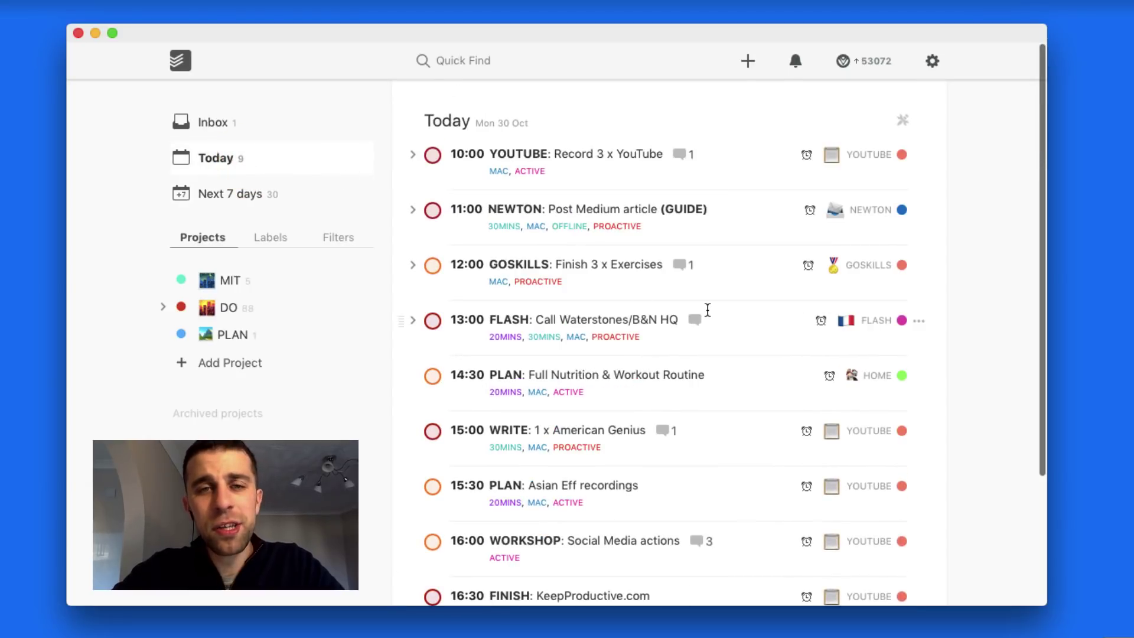
scroll(707, 266, "down", 2)
left_click(731, 197)
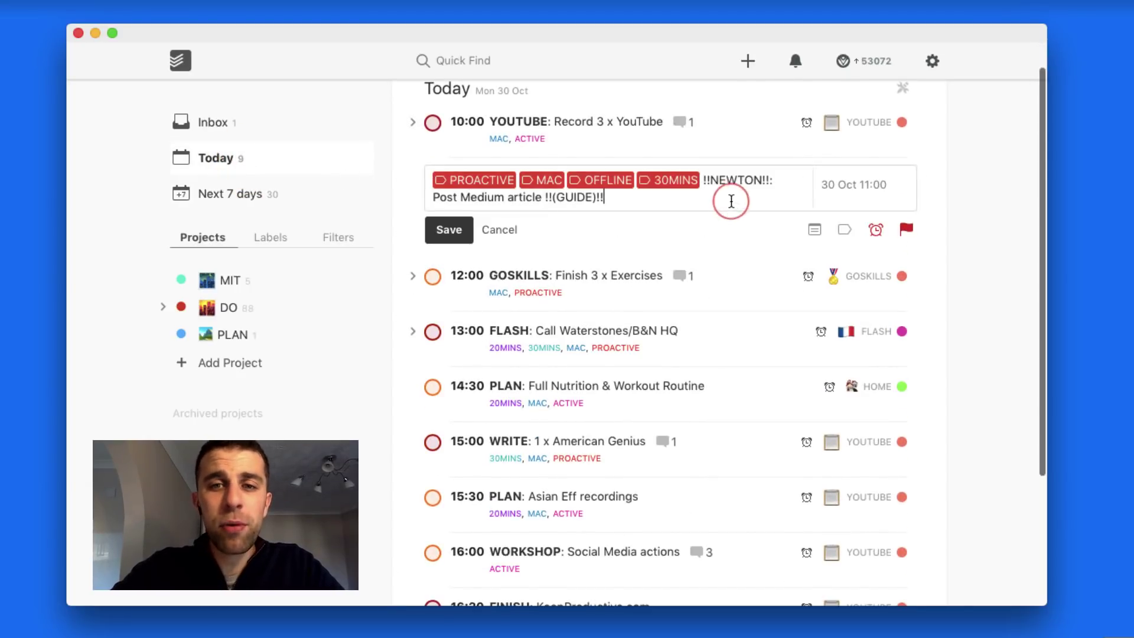
left_click(500, 229)
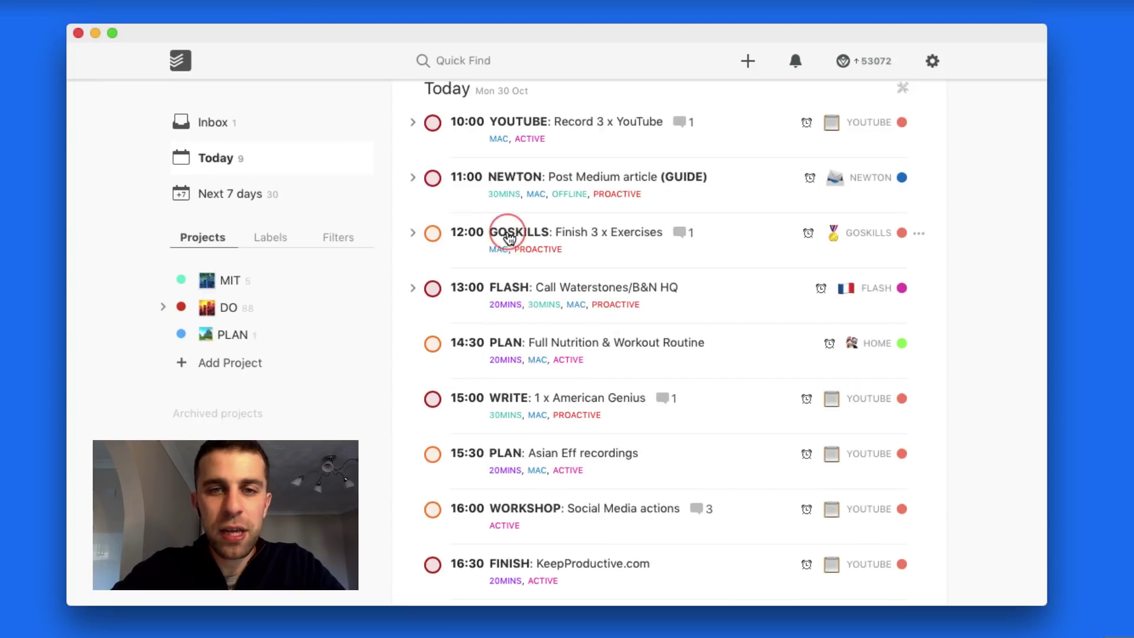
scroll(623, 213, "up", 1)
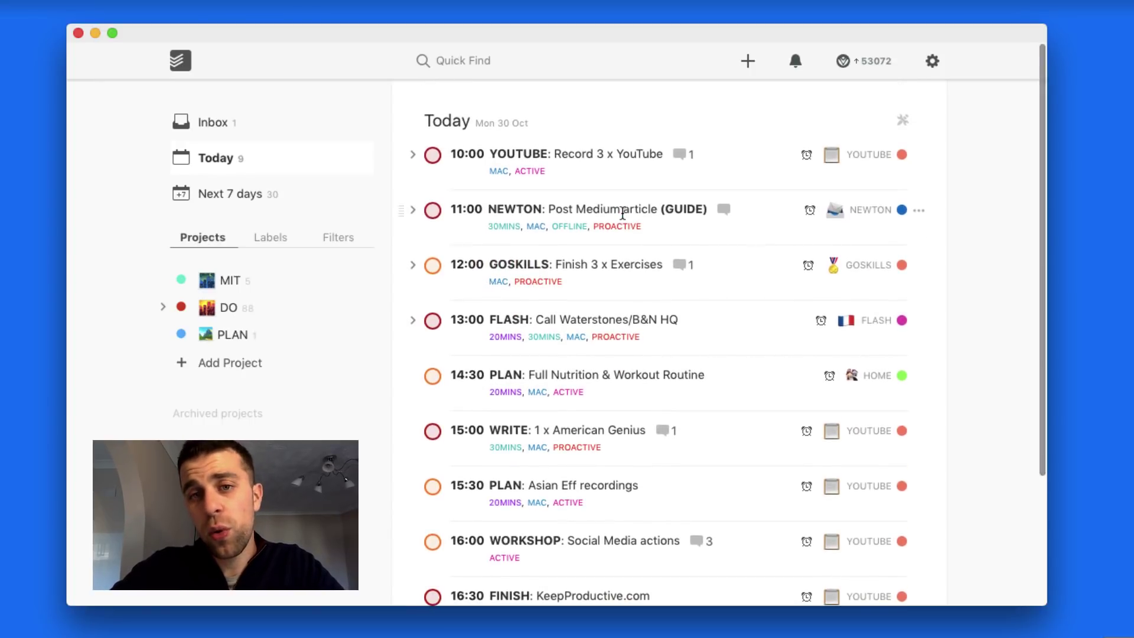
scroll(727, 272, "down", 4)
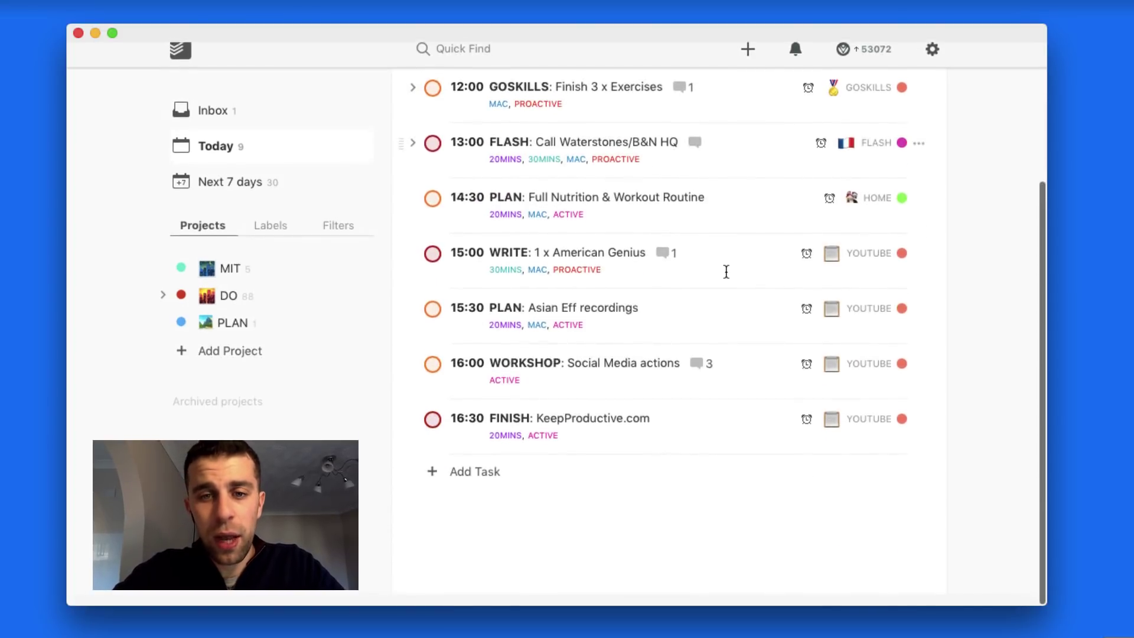
left_click(263, 196)
scroll(610, 413, "down", 10)
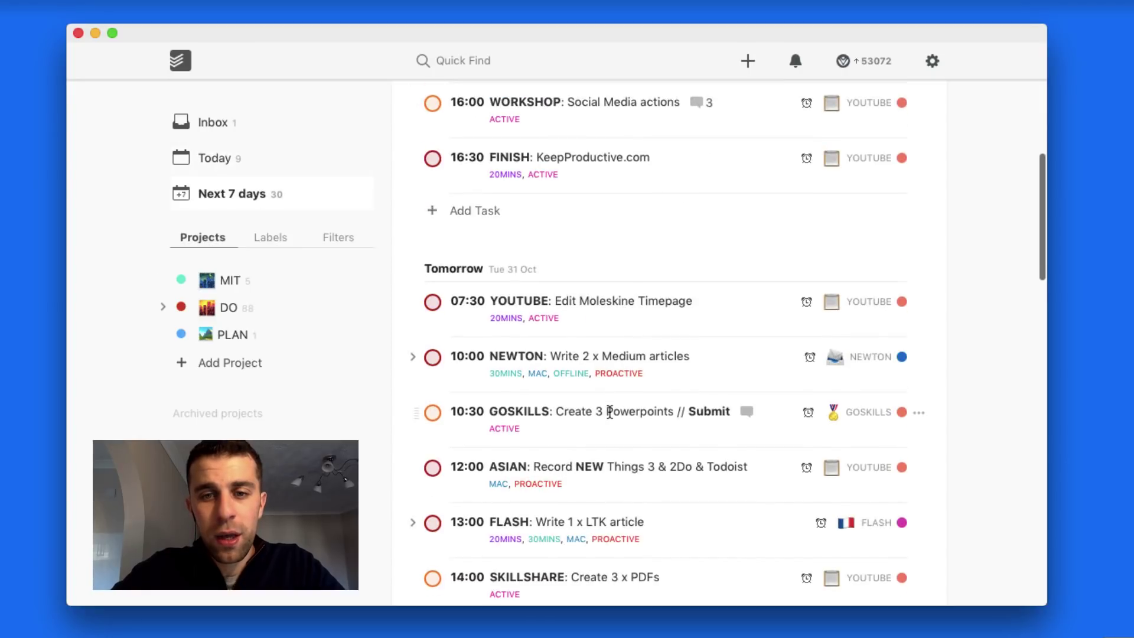
scroll(603, 231, "up", 10)
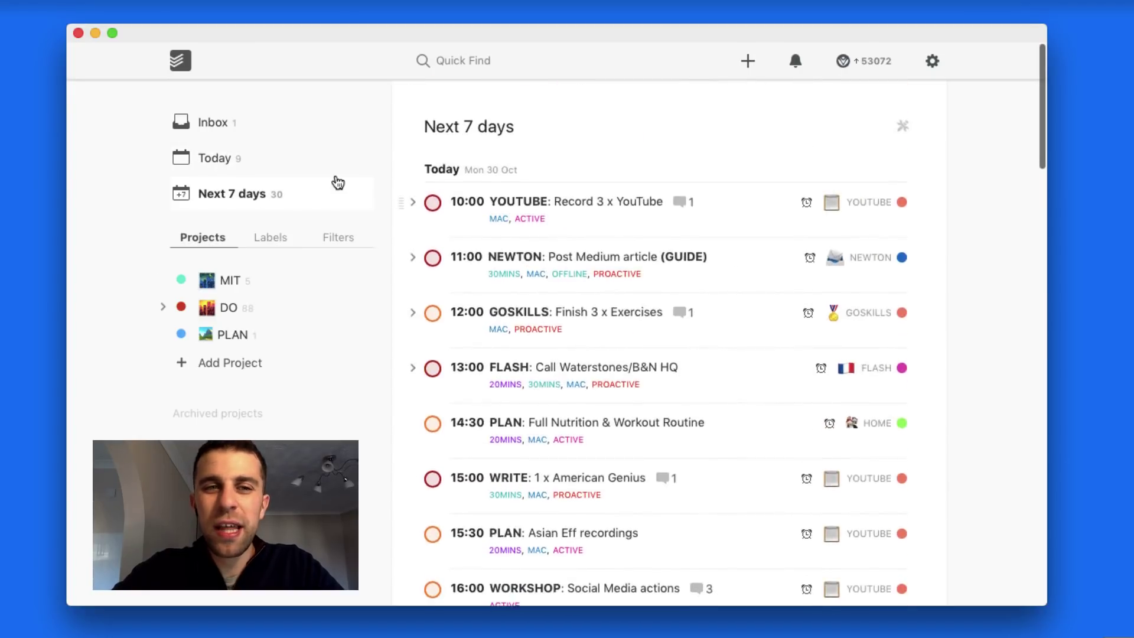
left_click(305, 169)
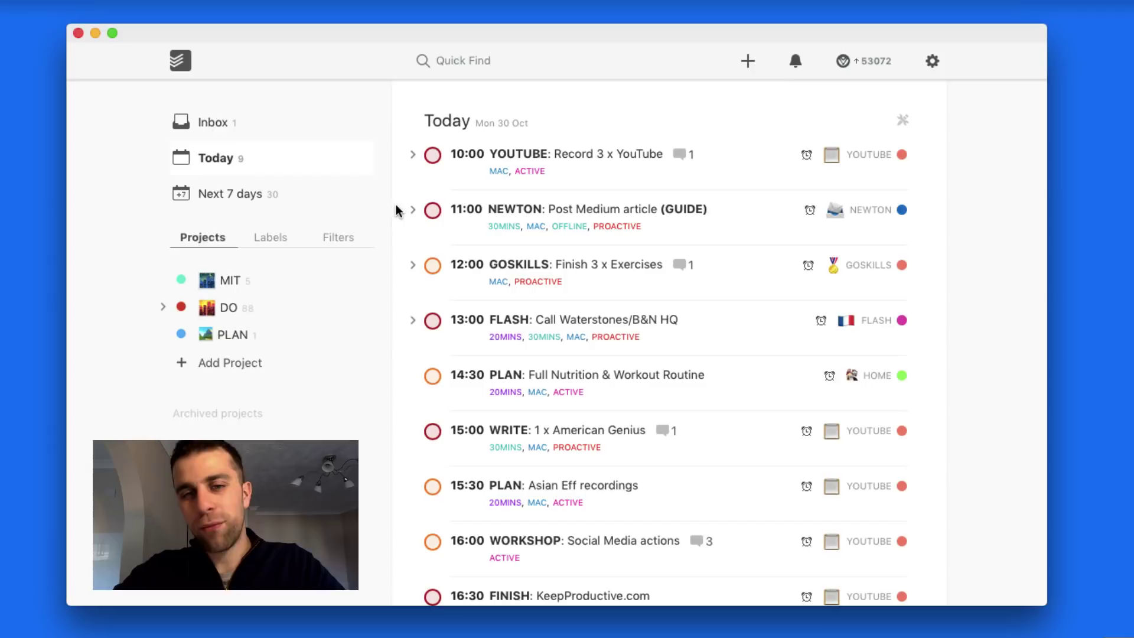
scroll(633, 492, "down", 1)
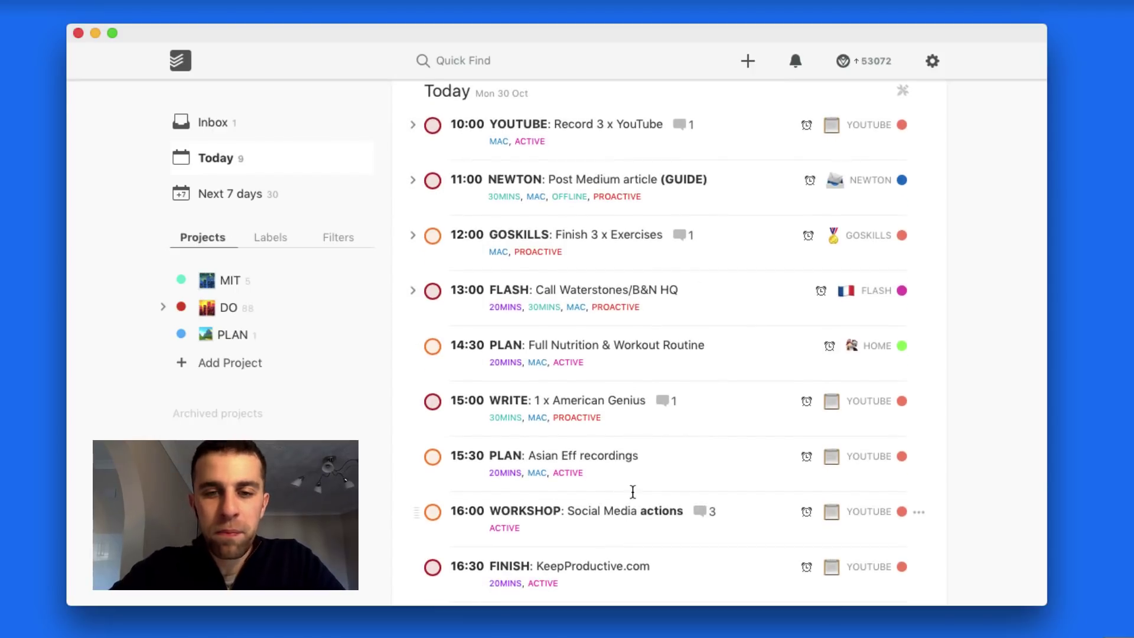
scroll(669, 336, "up", 1)
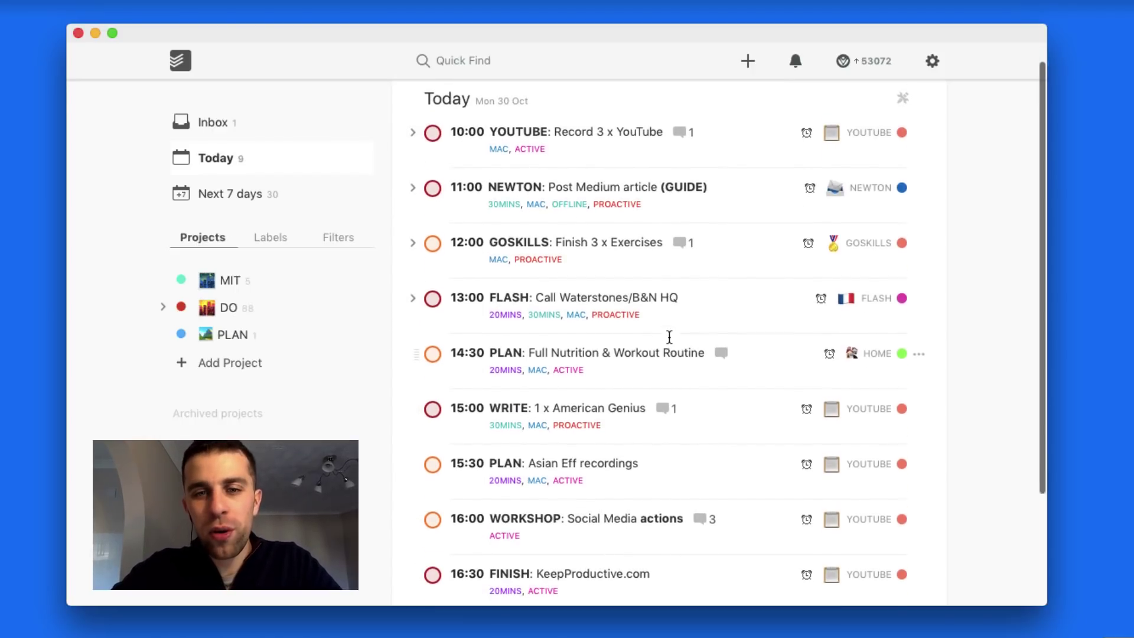
scroll(670, 337, "up", 1)
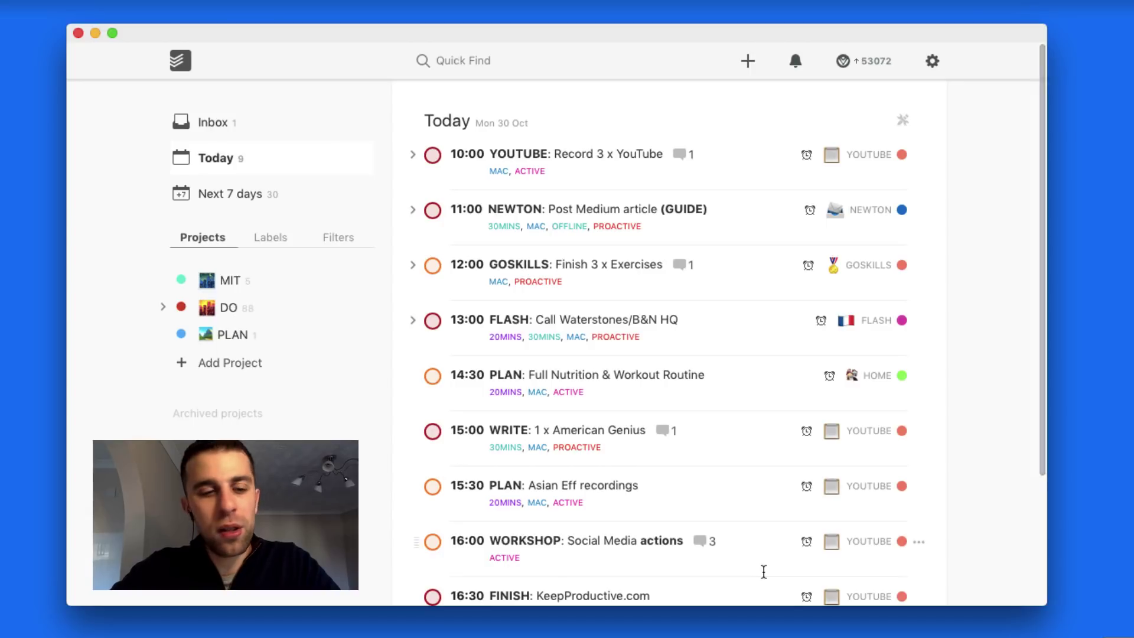
key("F1")
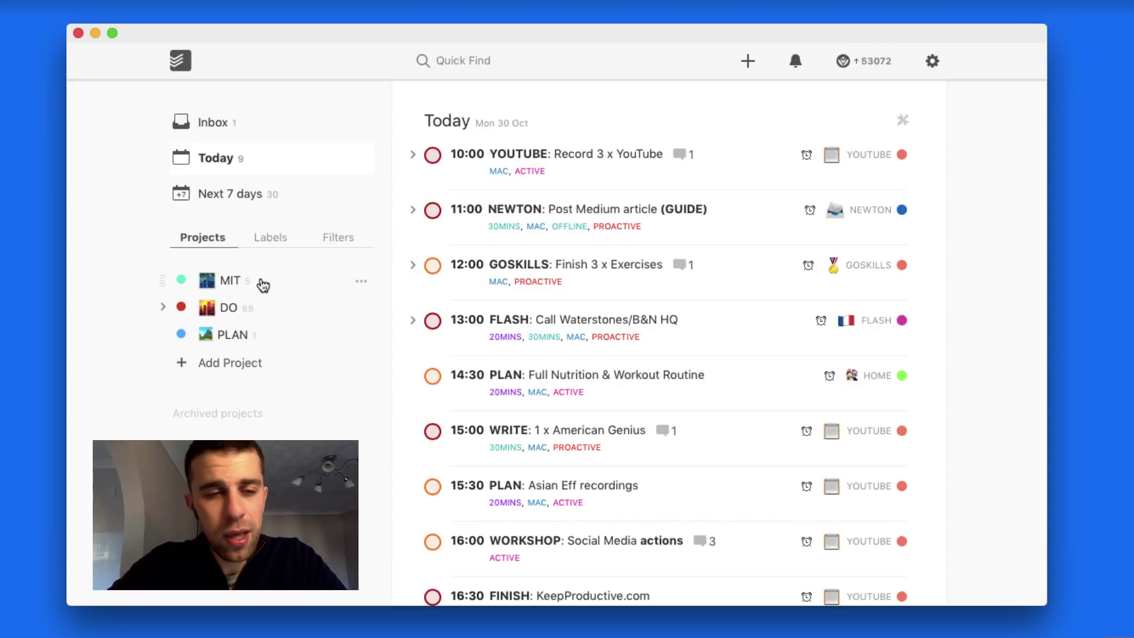
- Expand DO's subprojects, then view the DO, PLAN and MIT projects and the Today list
left_click(163, 306)
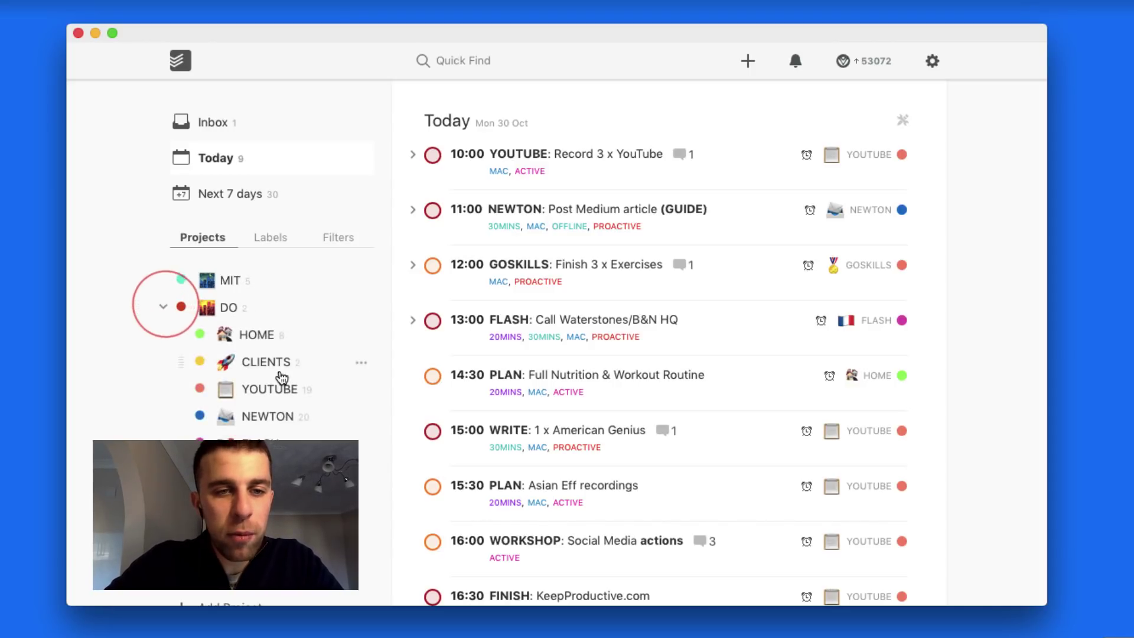
scroll(283, 378, "down", 2)
scroll(282, 378, "up", 2)
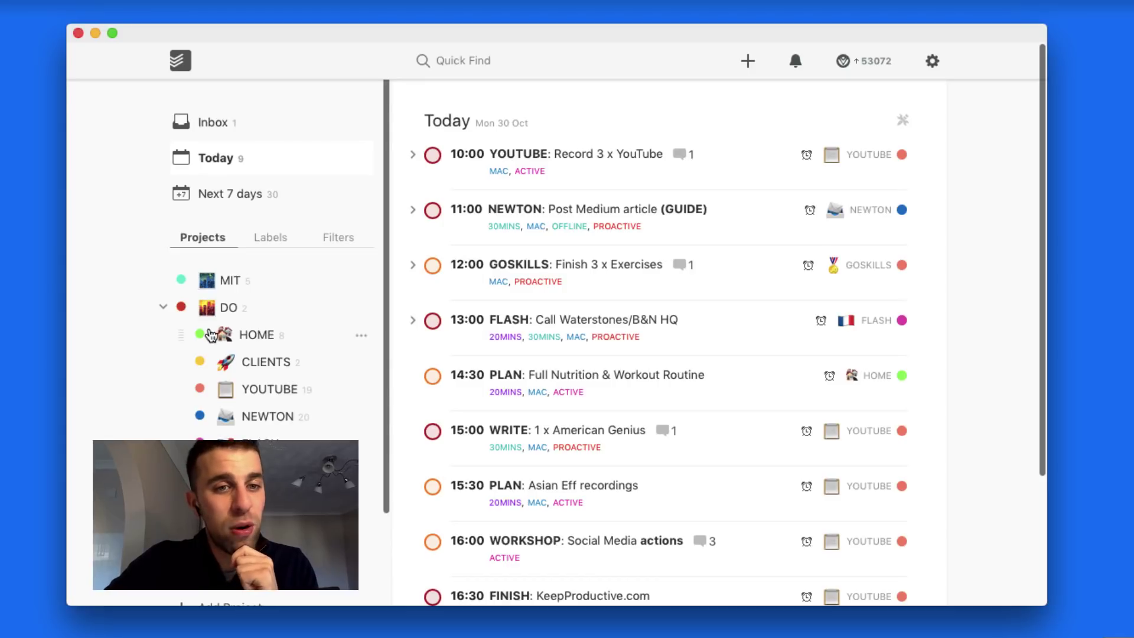
left_click(165, 307)
left_click(248, 341)
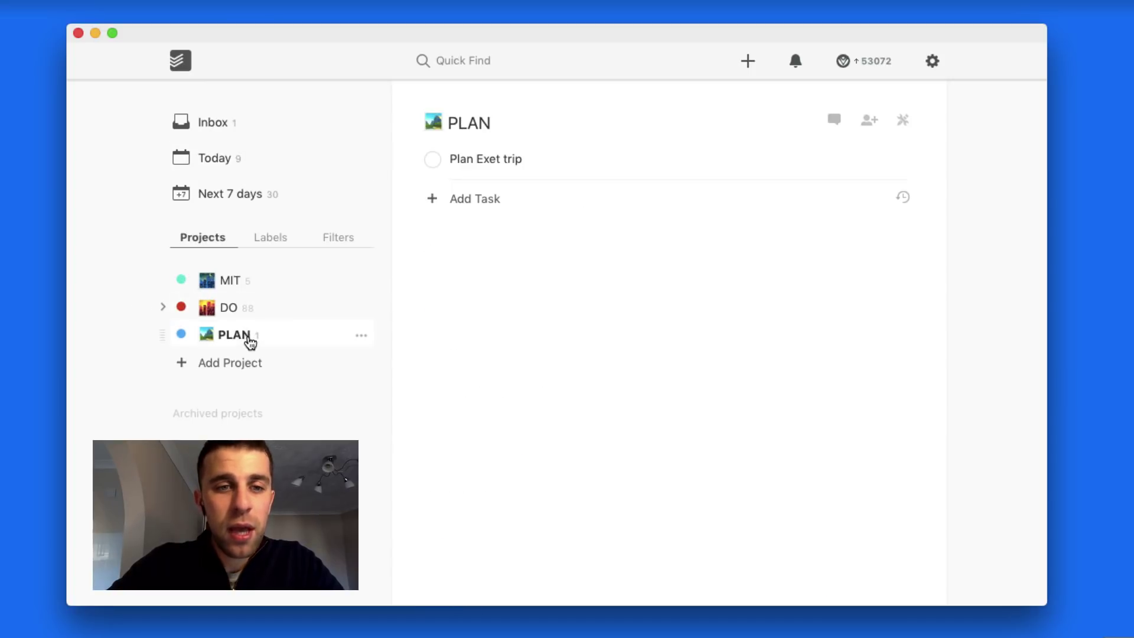
left_click(255, 284)
left_click(229, 155)
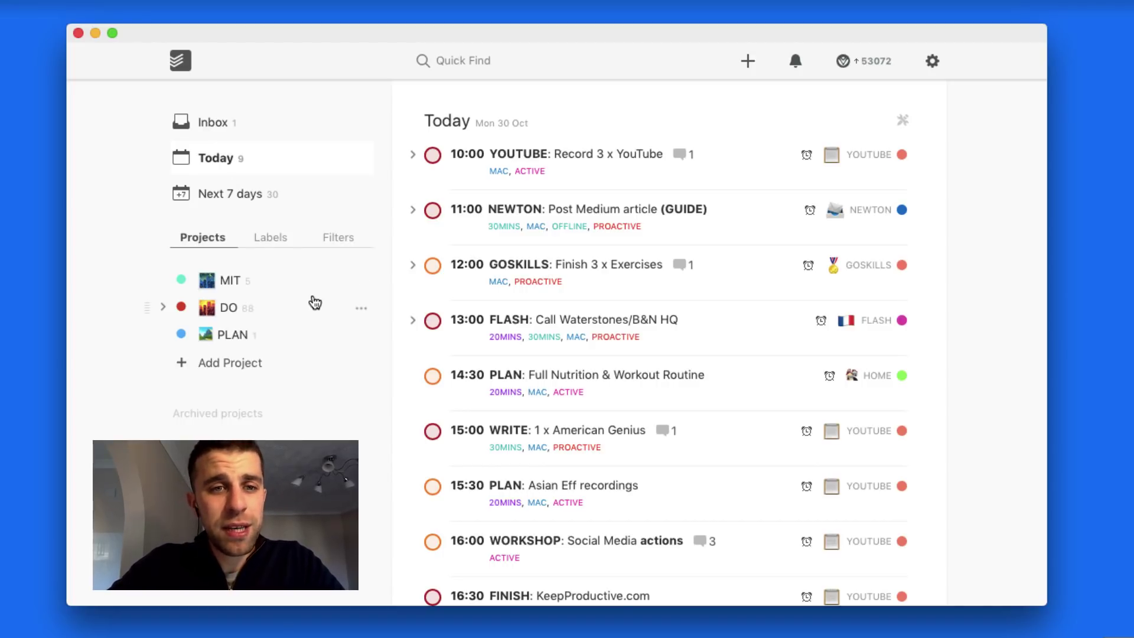
left_click(289, 288)
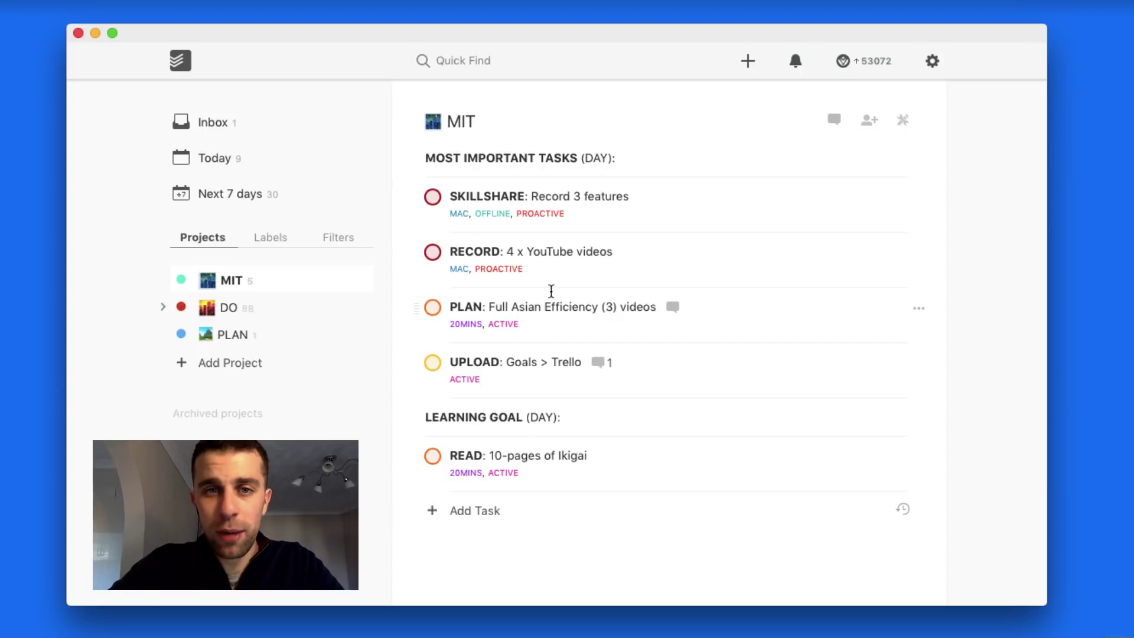
left_click(712, 163)
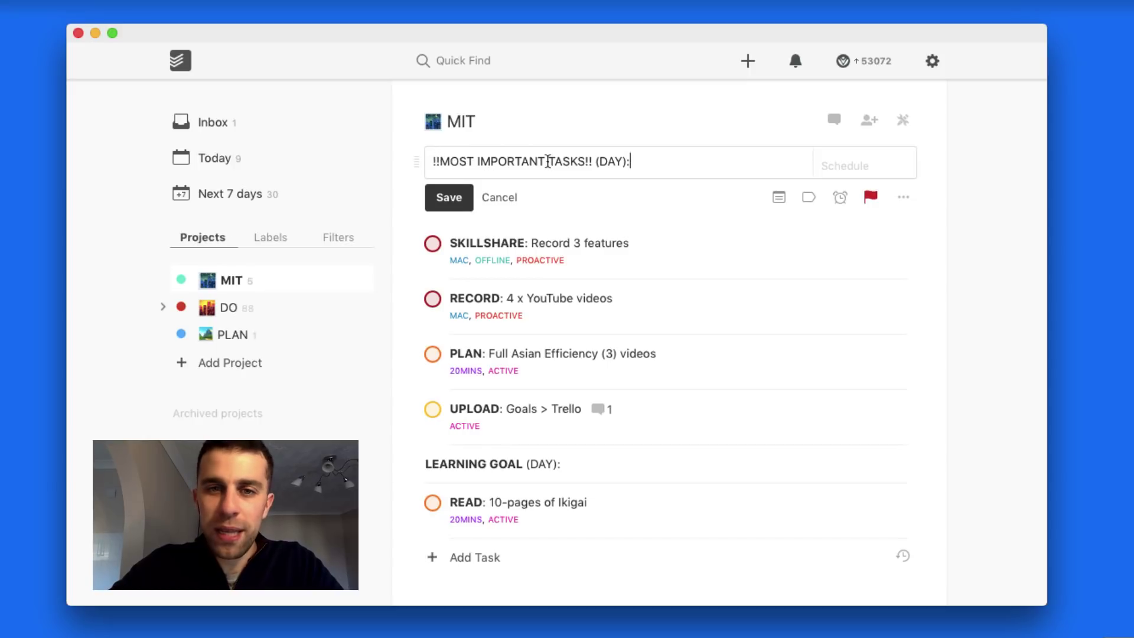
key("BackSpace")
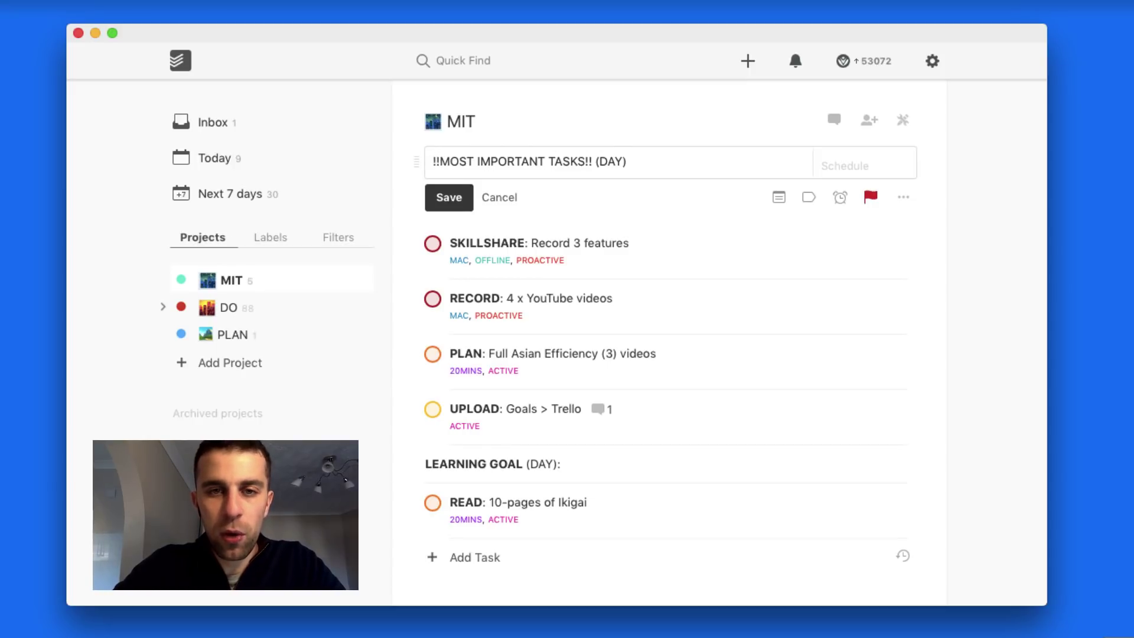
key("Return")
left_click(708, 157)
type(":")
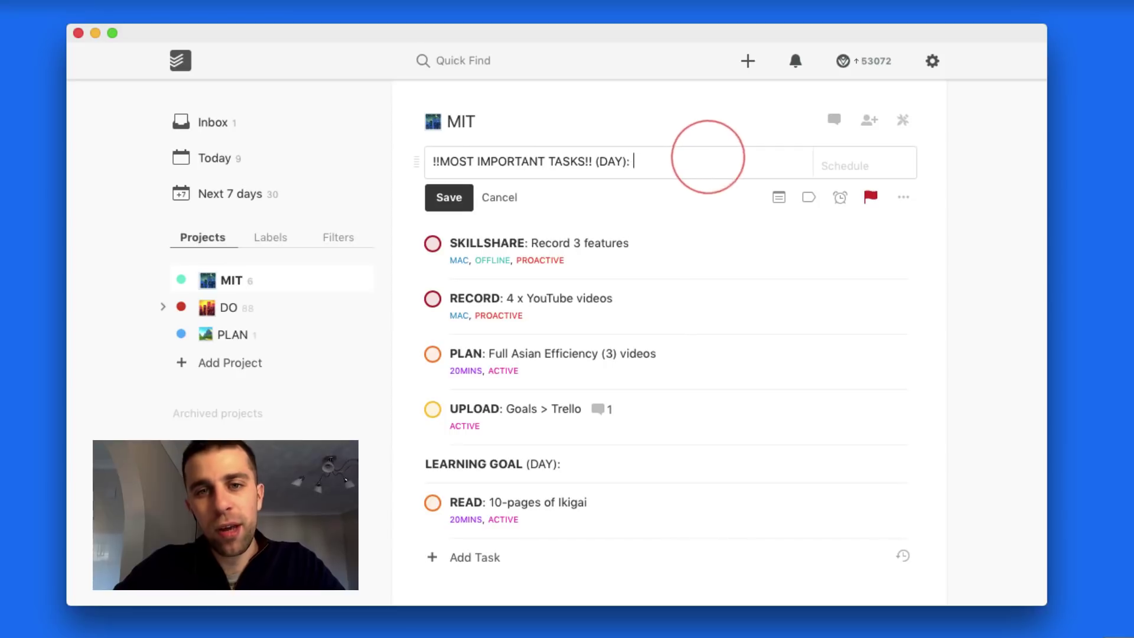
key("Return")
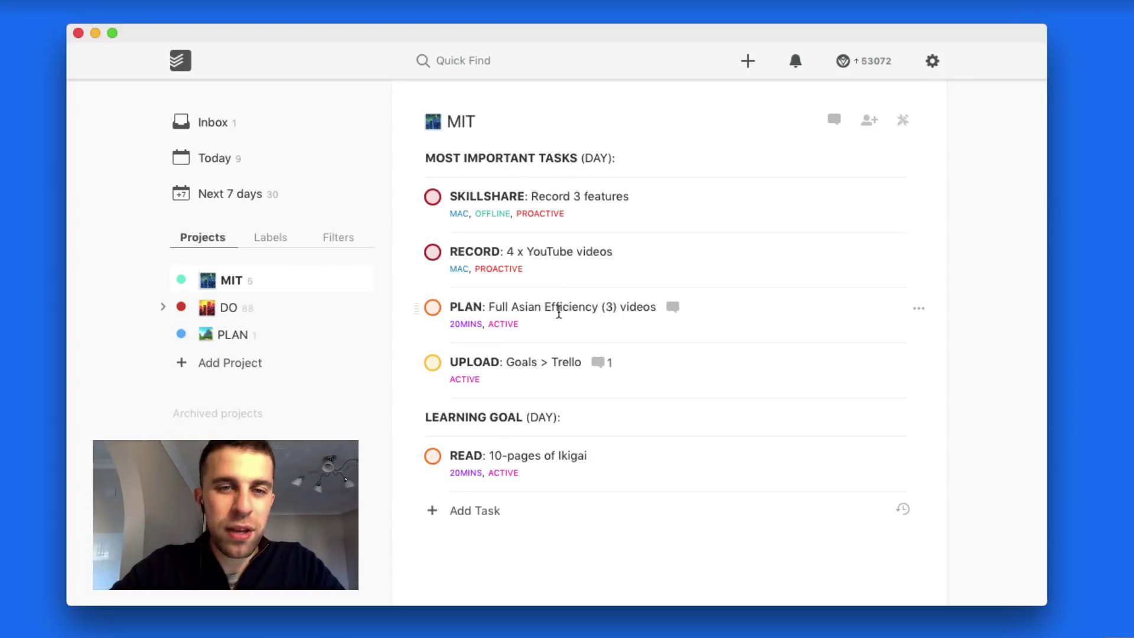
scroll(559, 311, "down", 2)
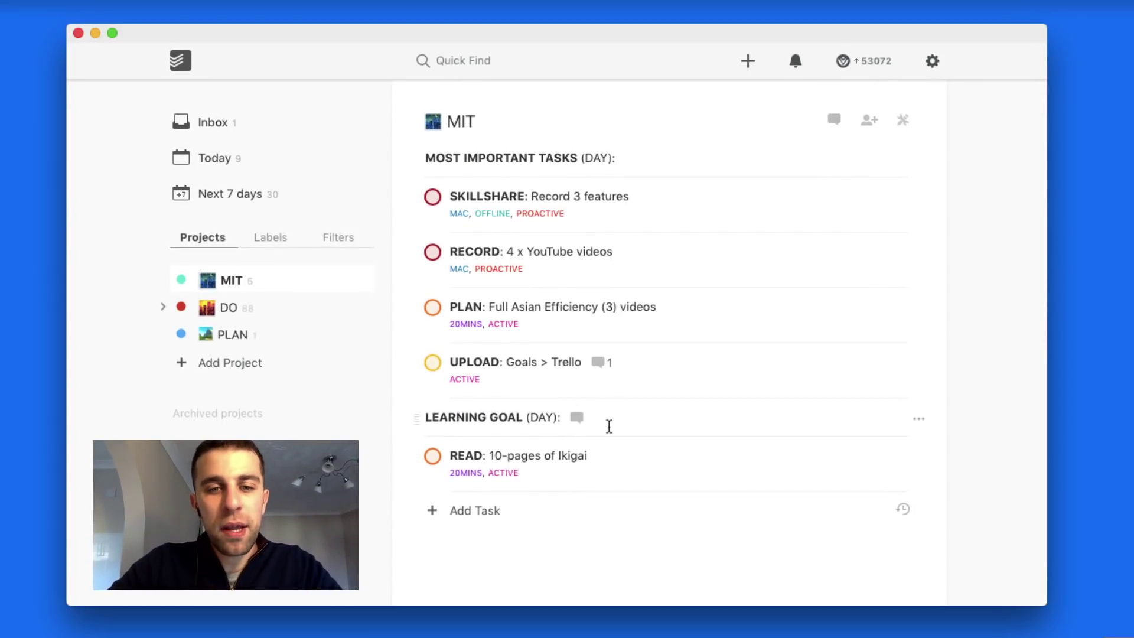
left_click(634, 420)
key("Return")
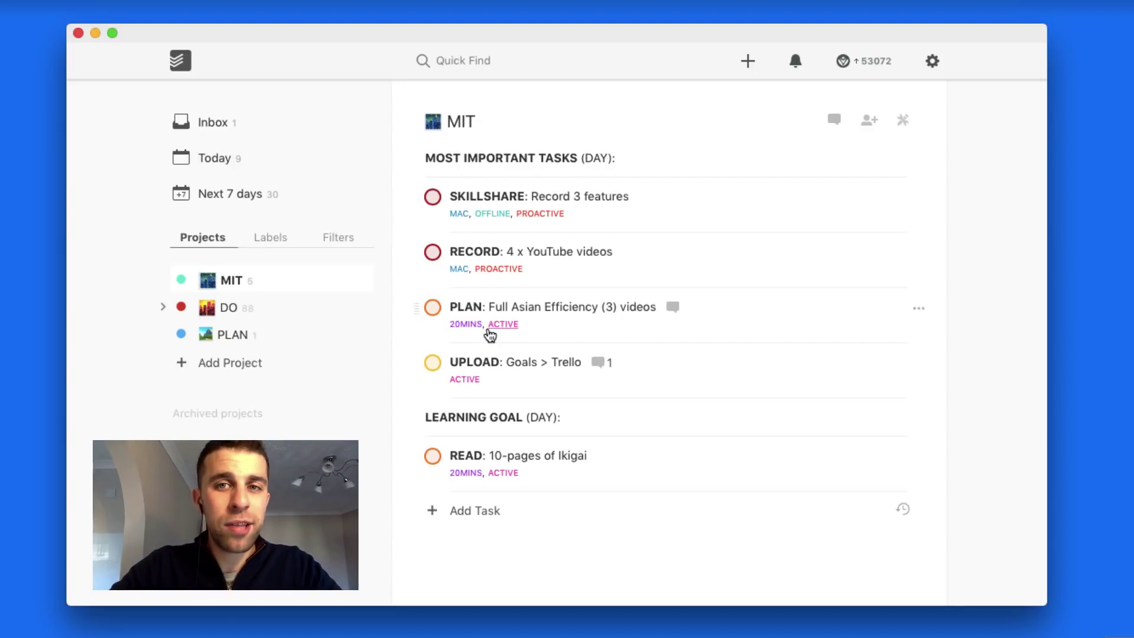
scroll(496, 278, "up", 2)
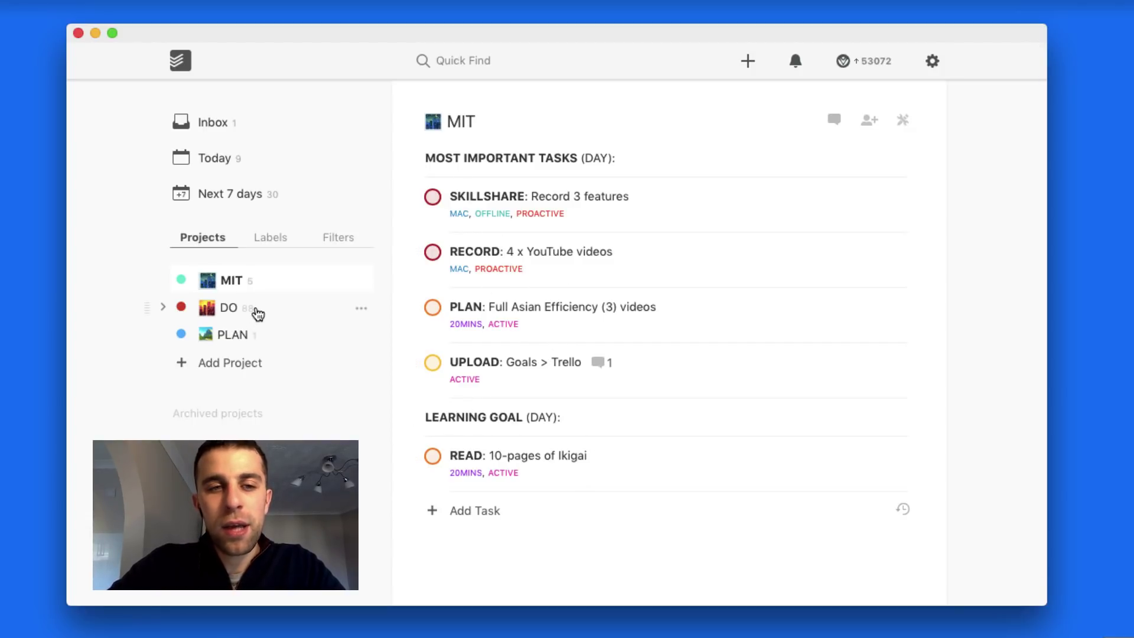
- Fix the PLAN task to 'Plan Exeter trip', move it into the Inbox, and view the Inbox
left_click(238, 334)
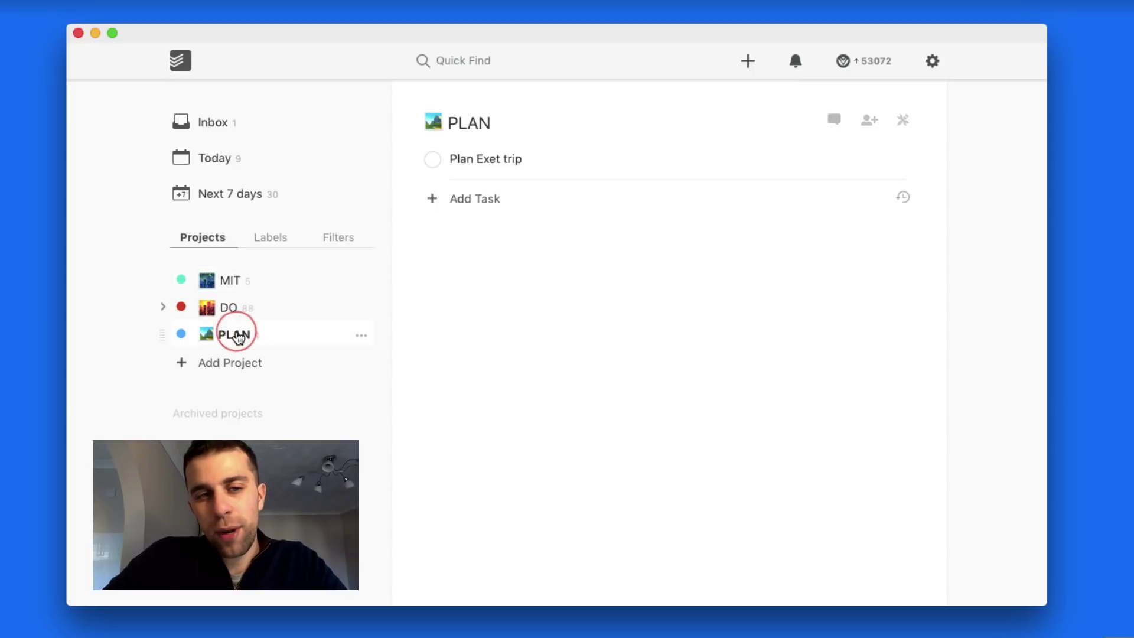
left_click(497, 164)
left_click(483, 158)
type("er")
key("Return")
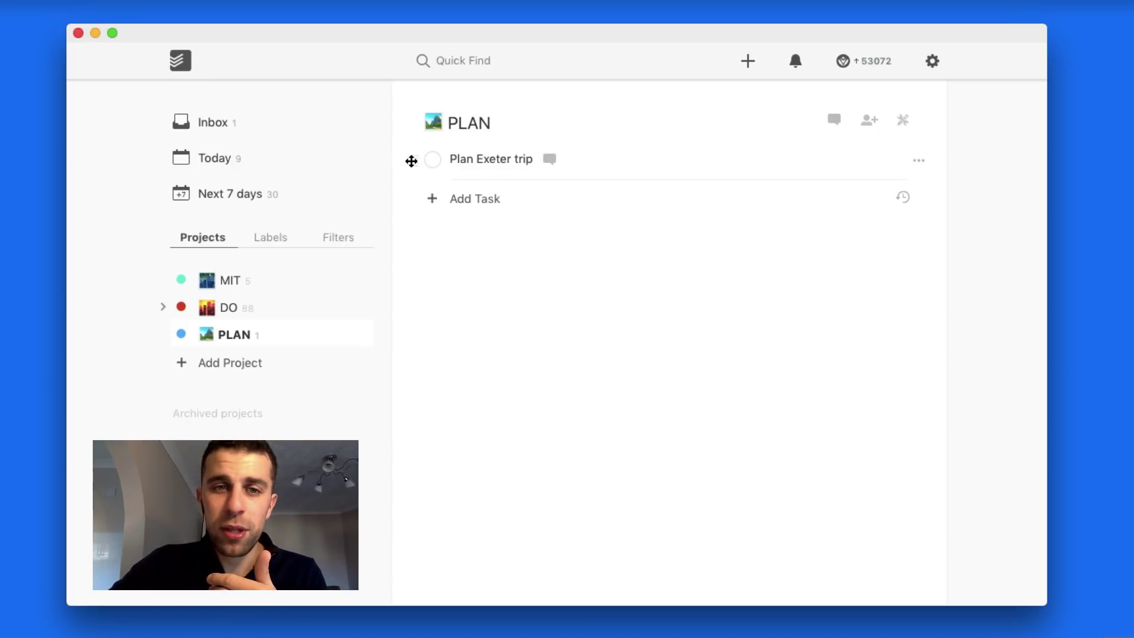
left_click_drag(411, 160, 299, 110)
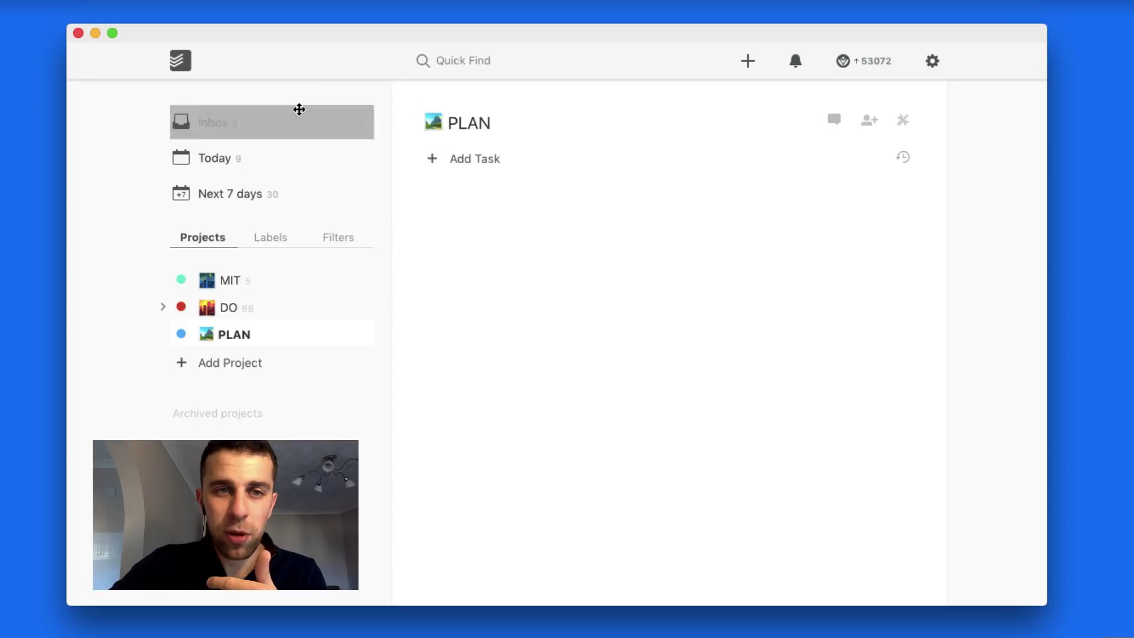
left_click(297, 122)
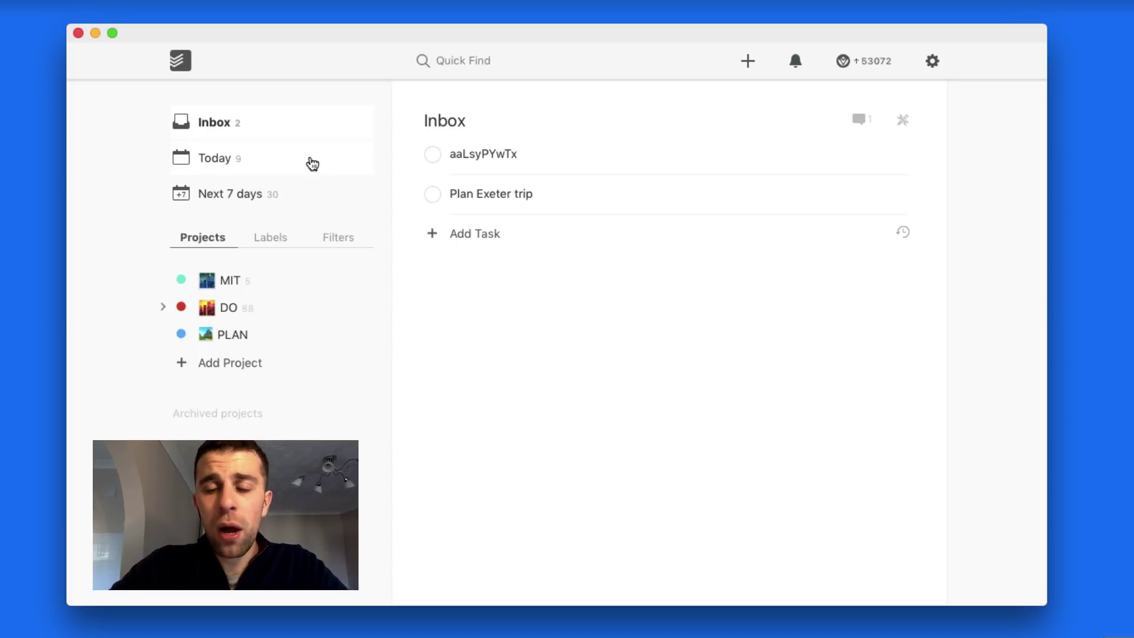
- Open Your Productivity from the karma score and inspect the karma trend, streaks and goal lines
left_click(858, 61)
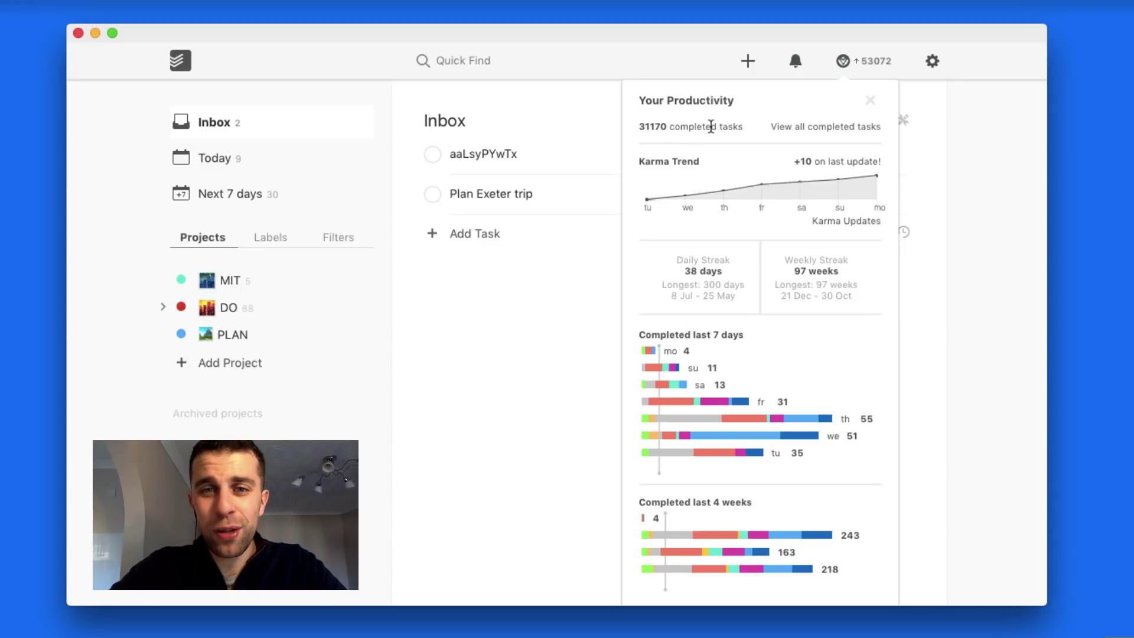
mouse_move(726, 197)
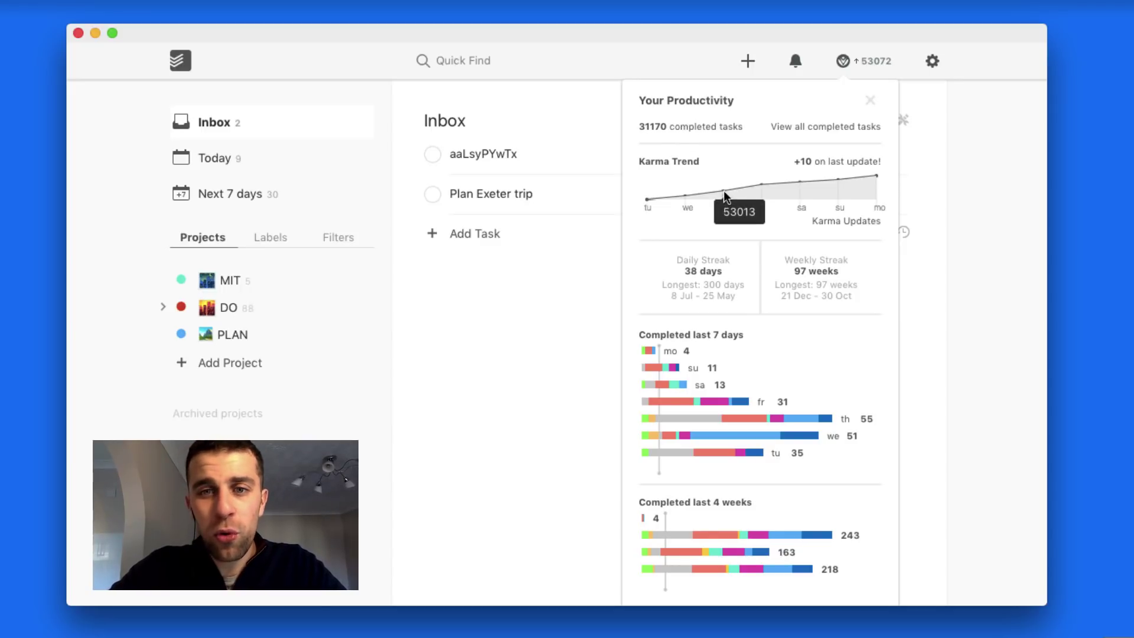
mouse_move(806, 189)
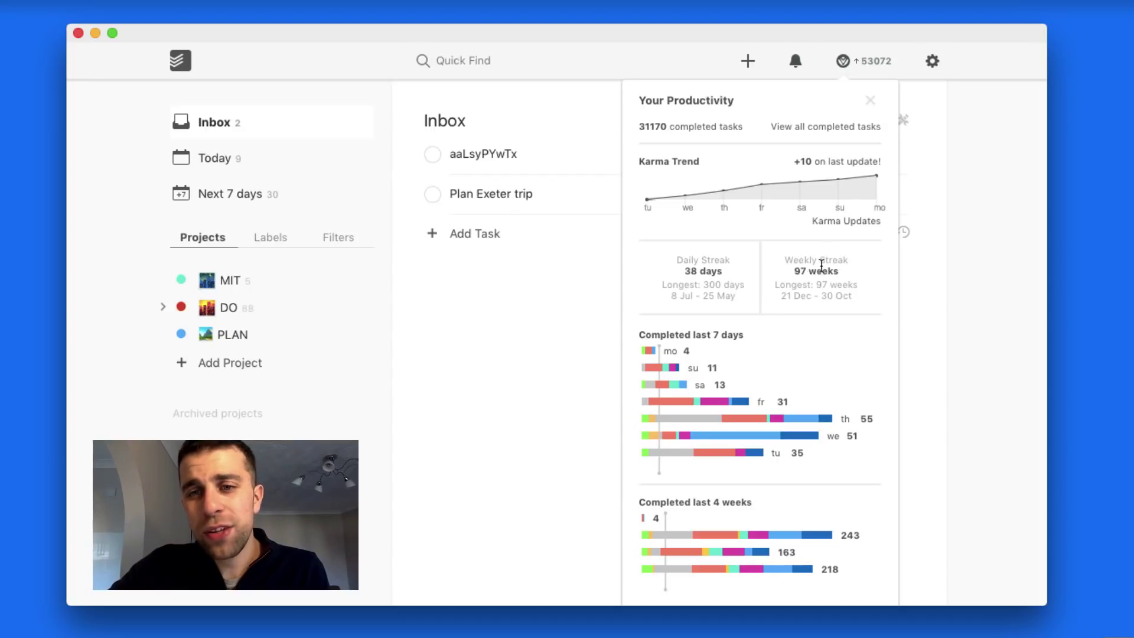
scroll(816, 319, "down", 2)
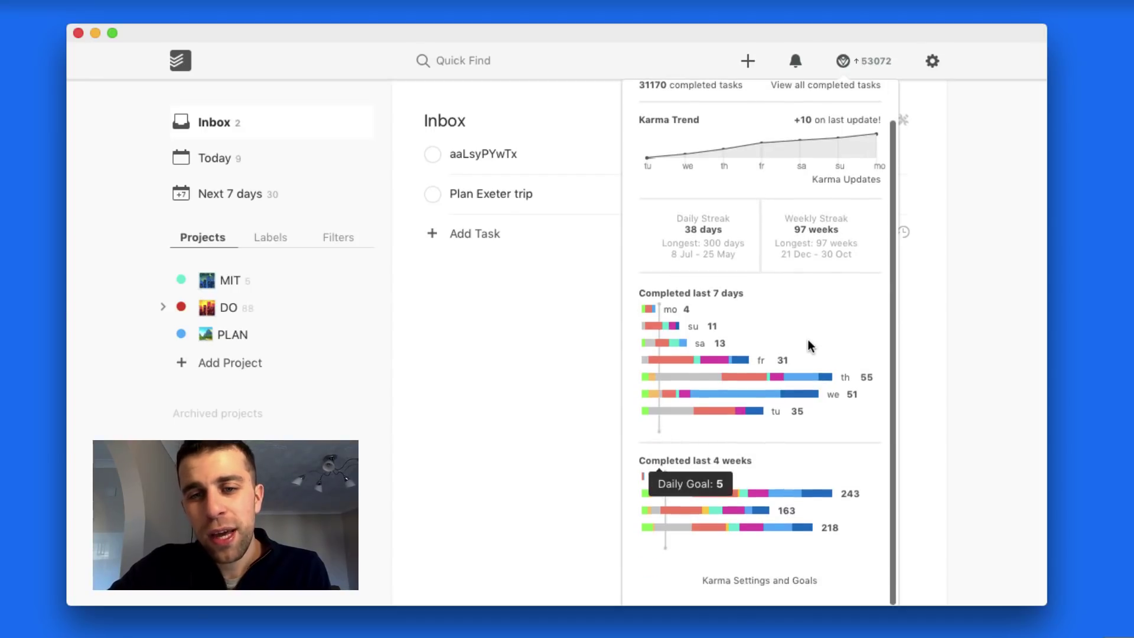
mouse_move(717, 559)
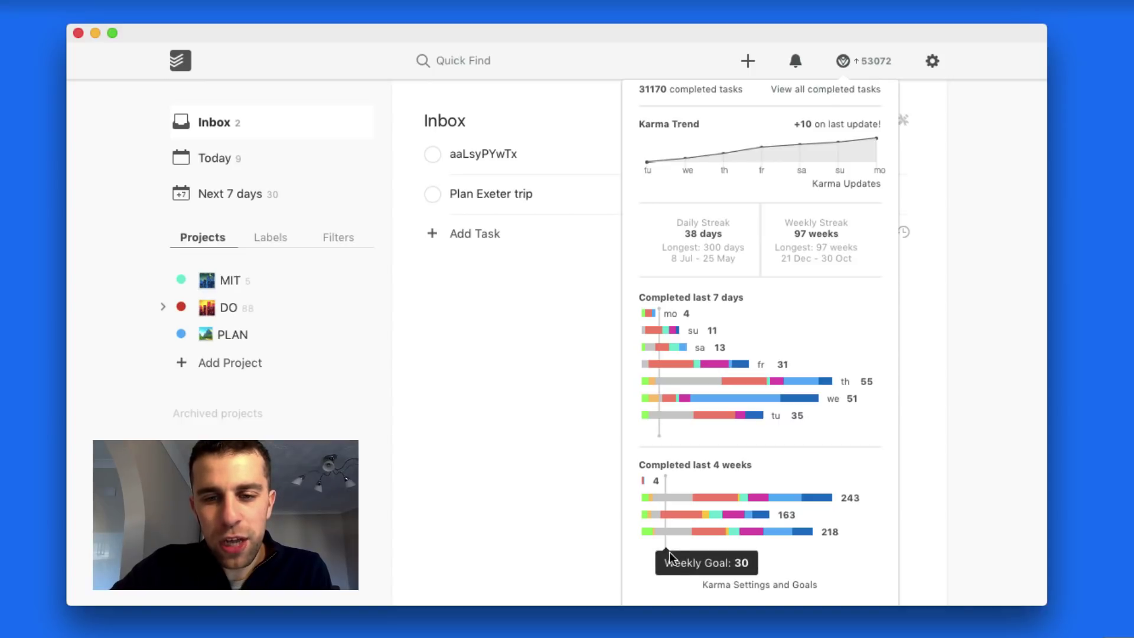
mouse_move(664, 495)
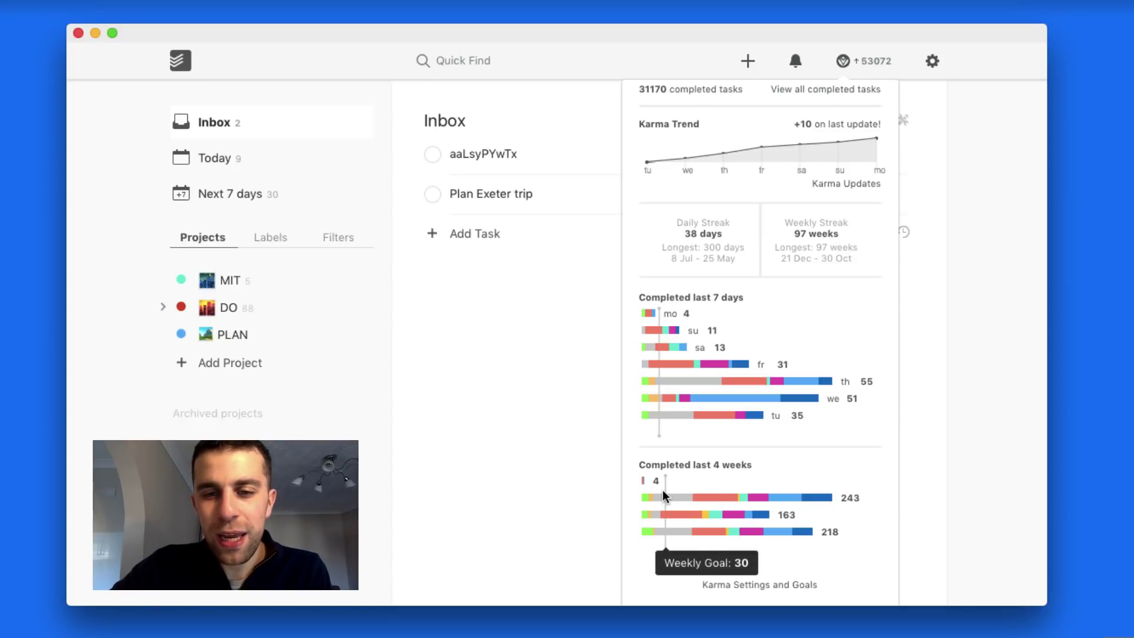
mouse_move(666, 375)
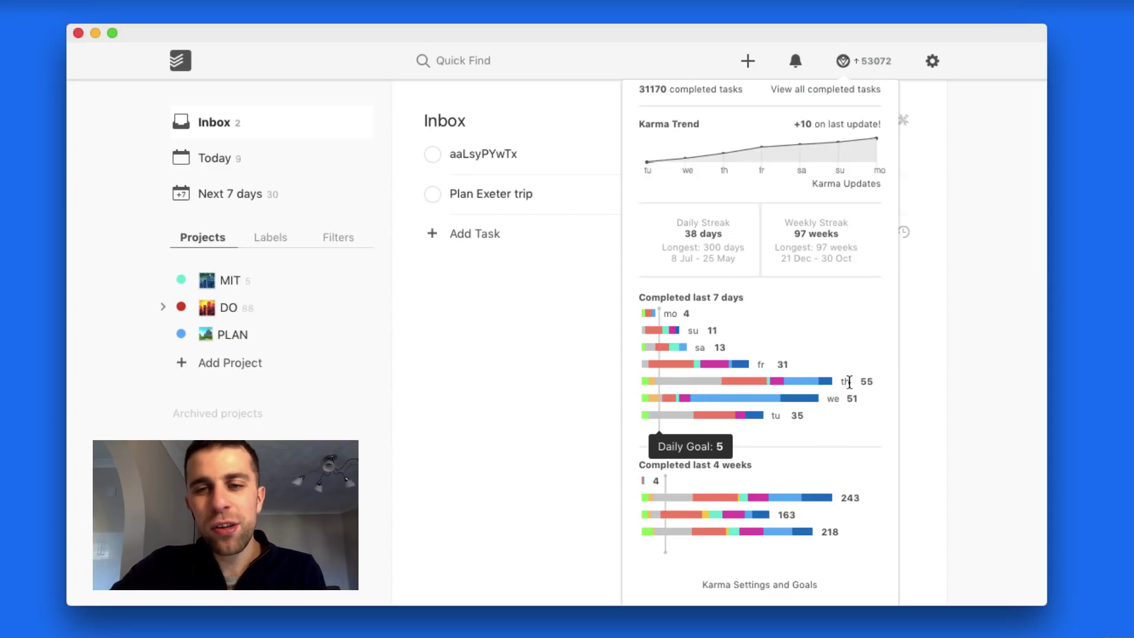
scroll(673, 443, "down", 1)
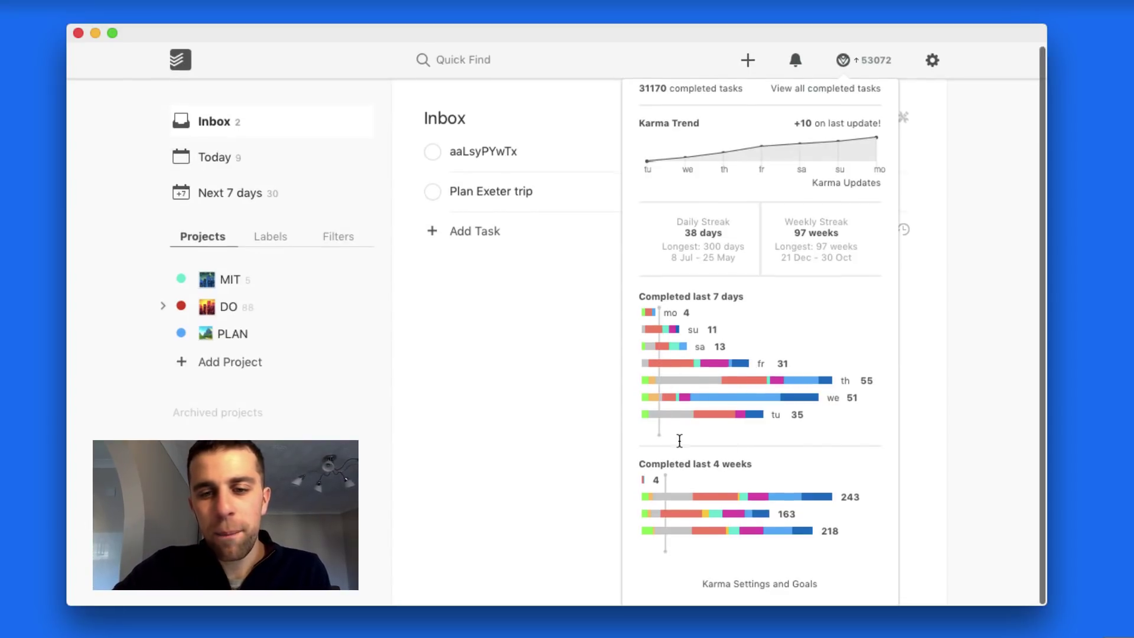
scroll(679, 446, "up", 1)
scroll(679, 446, "down", 2)
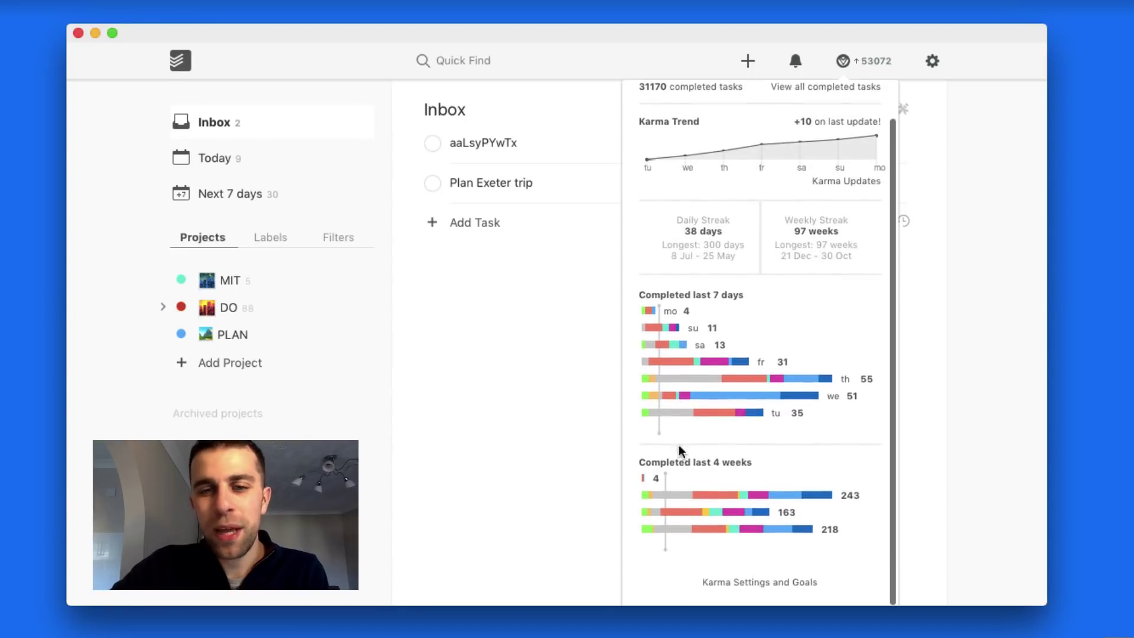
- In the Karma settings, change the daily goal to 10
left_click(724, 585)
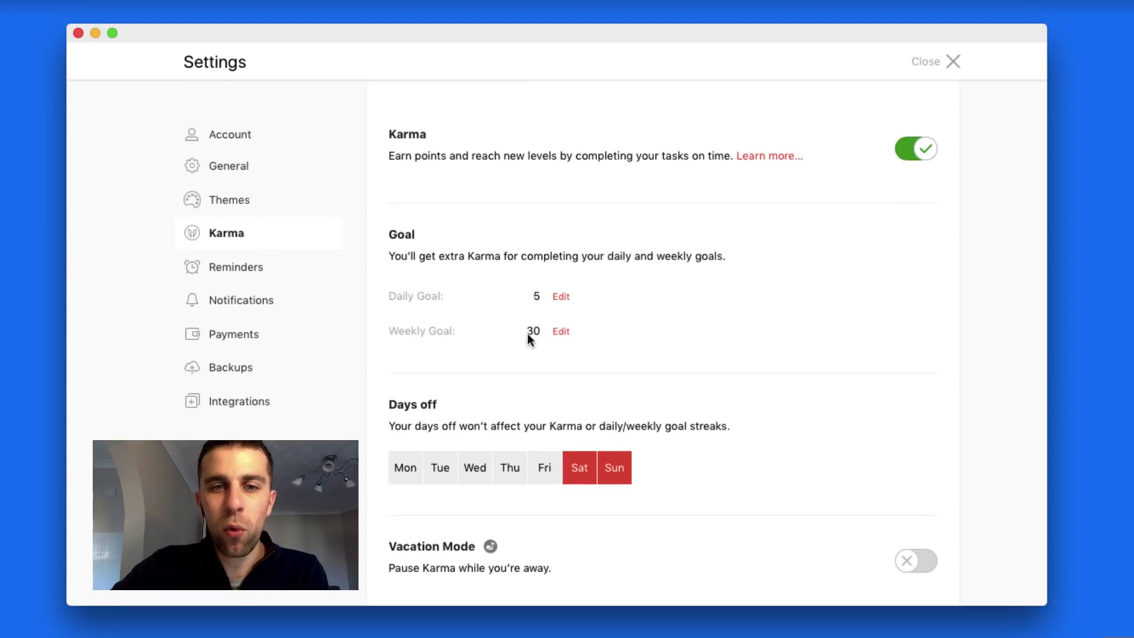
left_click(560, 298)
key("BackSpace")
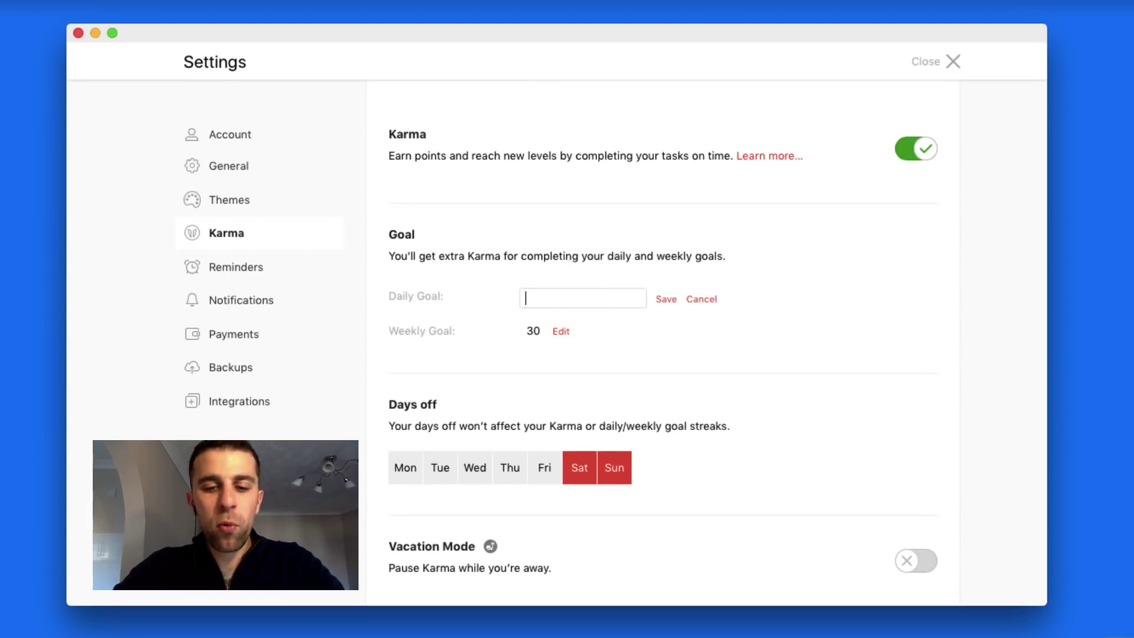
type("8")
left_click(665, 299)
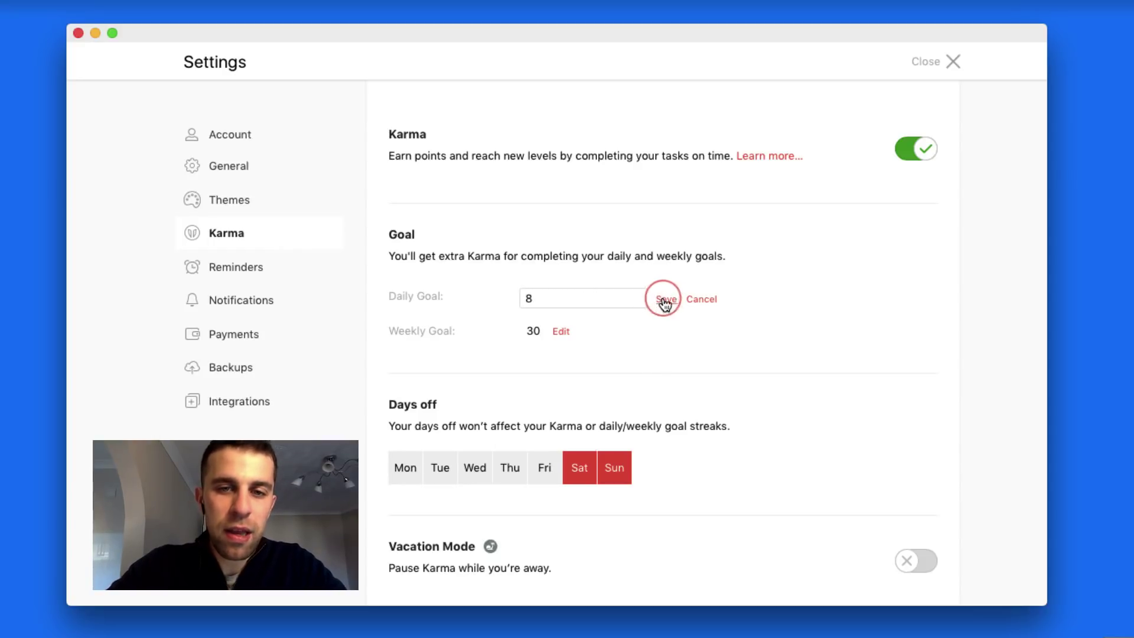
left_click(560, 297)
key("BackSpace")
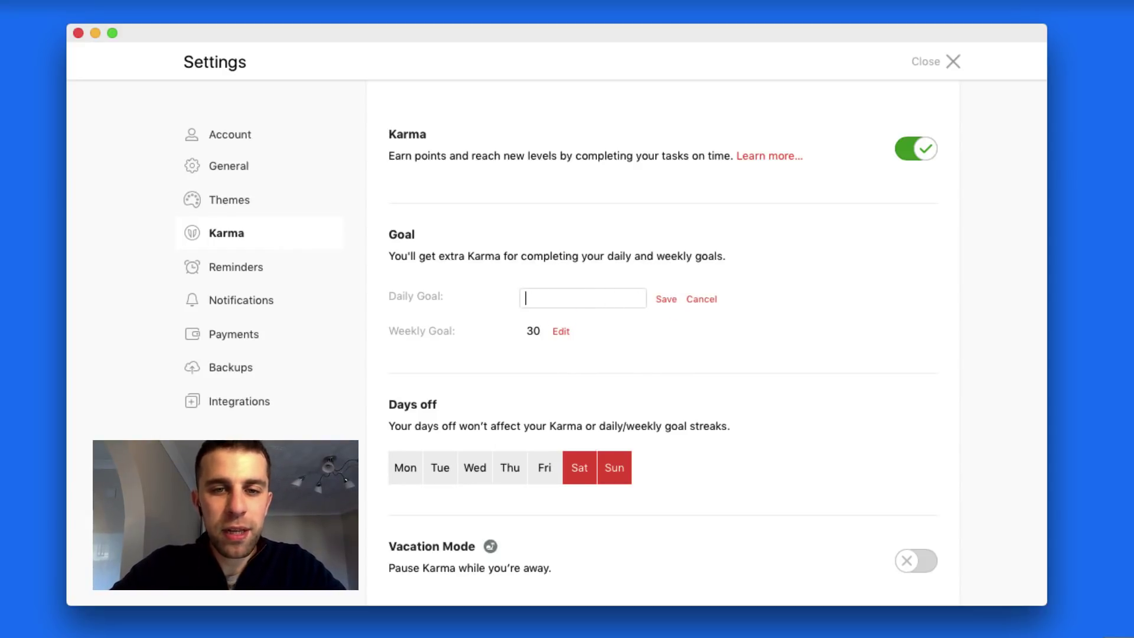
type("10")
left_click(665, 299)
- Change the weekly goal to 150
left_click(560, 331)
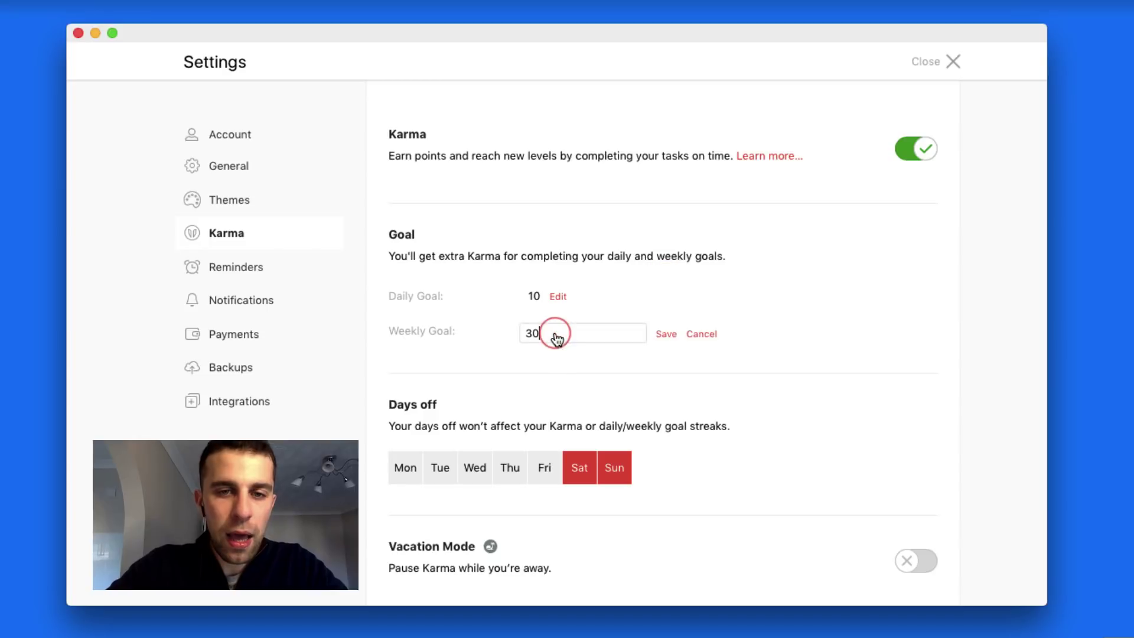
key("BackSpace")
key("BackSpace")
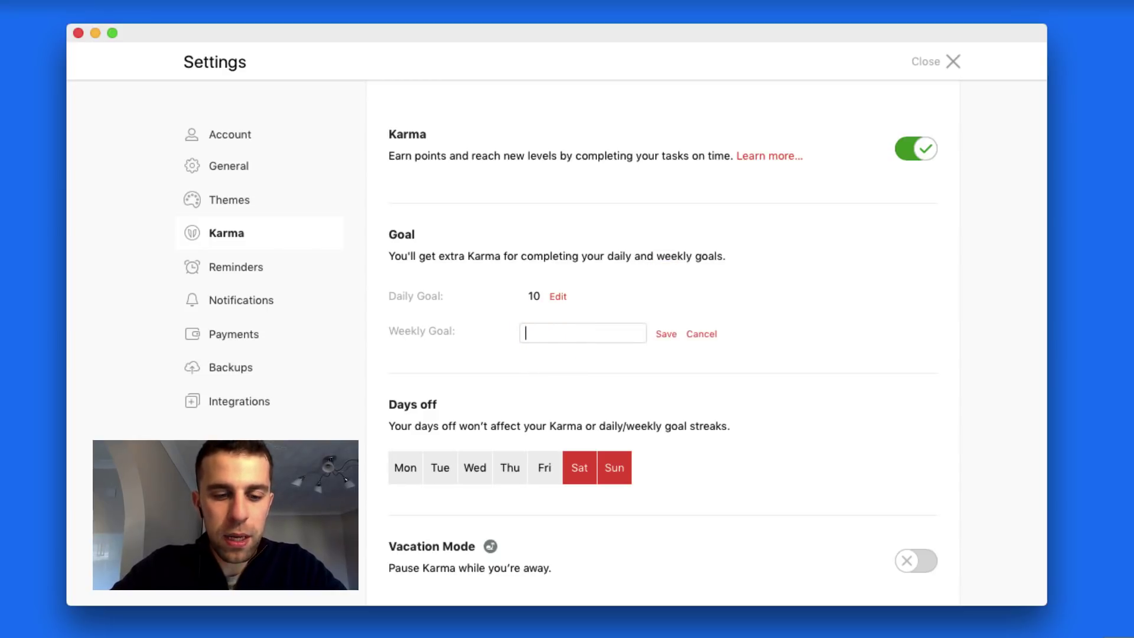
type("25")
key("BackSpace")
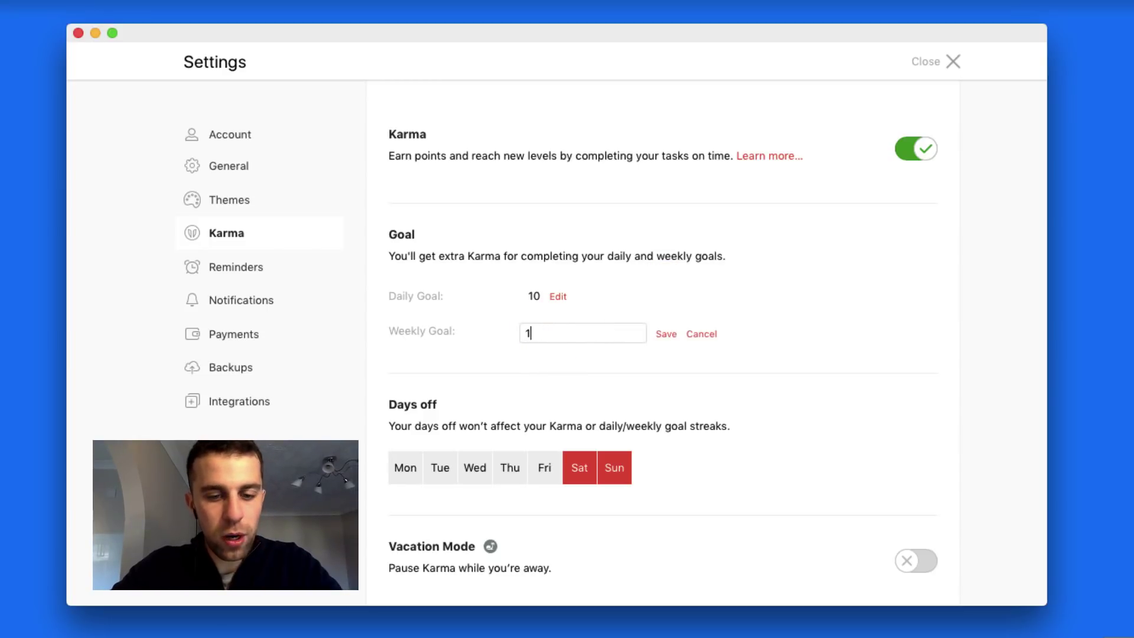
left_click(667, 335)
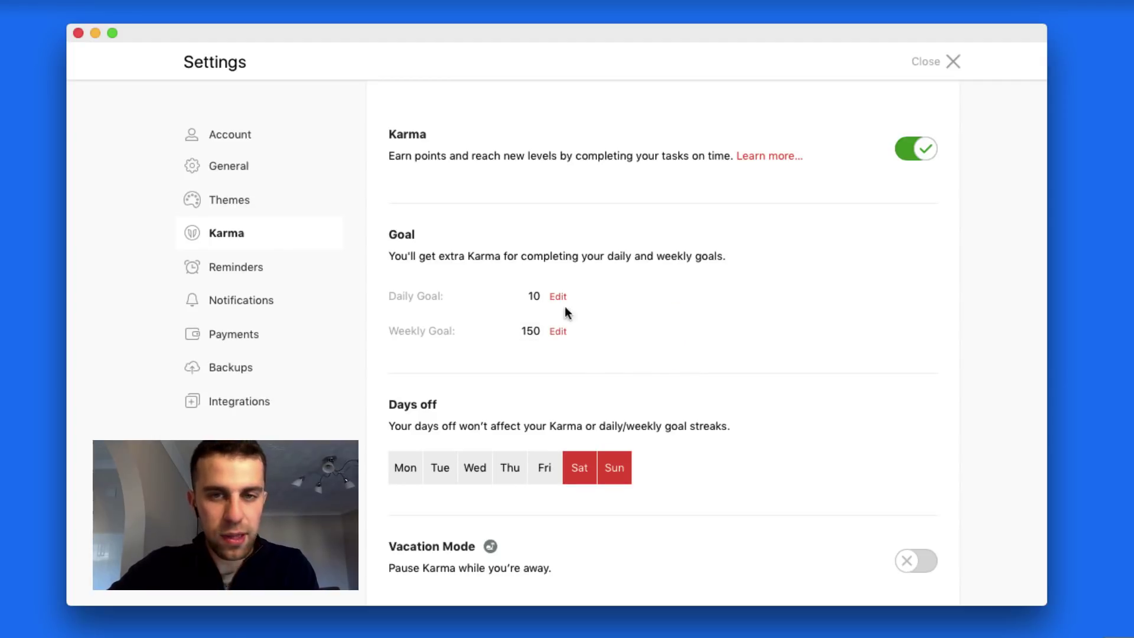
- Close settings and check the productivity charts now marking daily goal 10 and weekly goal 150
left_click(954, 61)
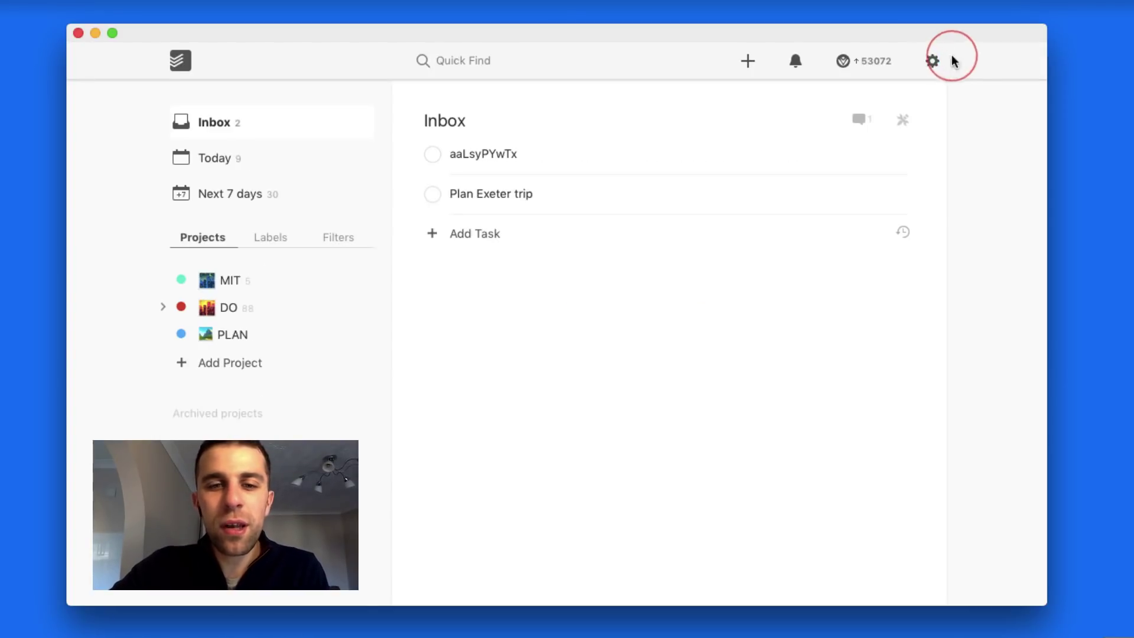
left_click(870, 63)
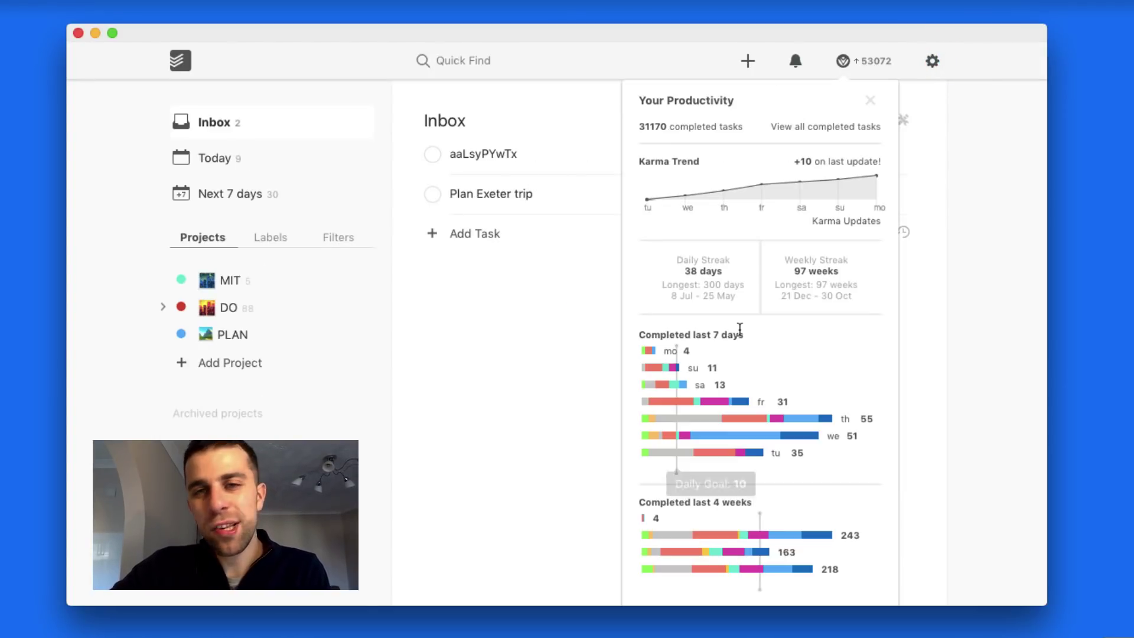
scroll(738, 466, "down", 1)
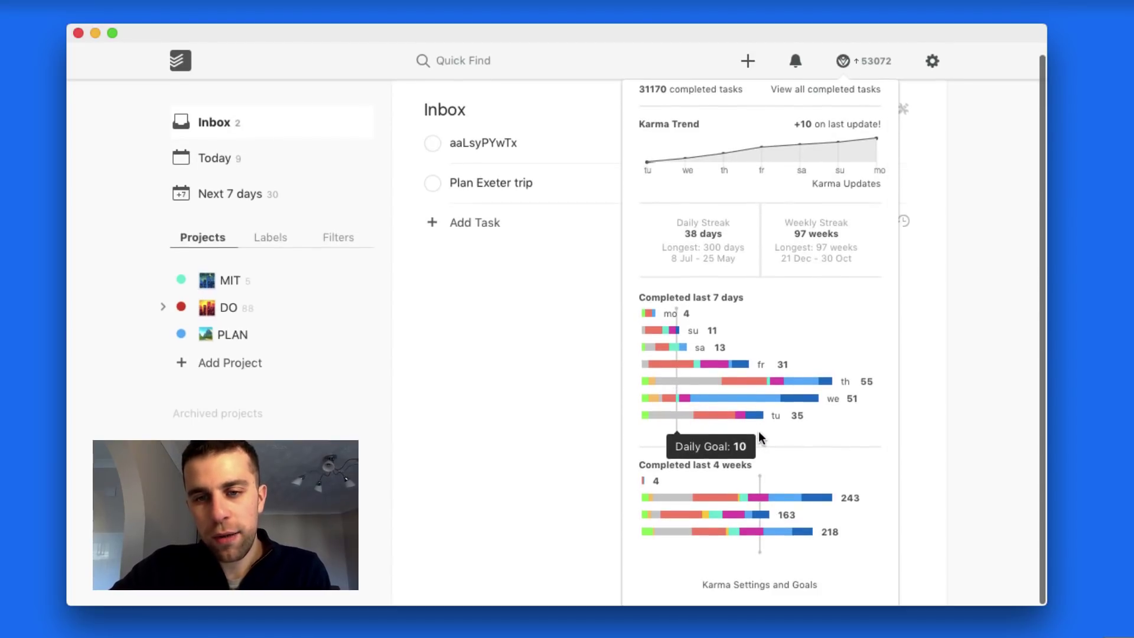
mouse_move(760, 498)
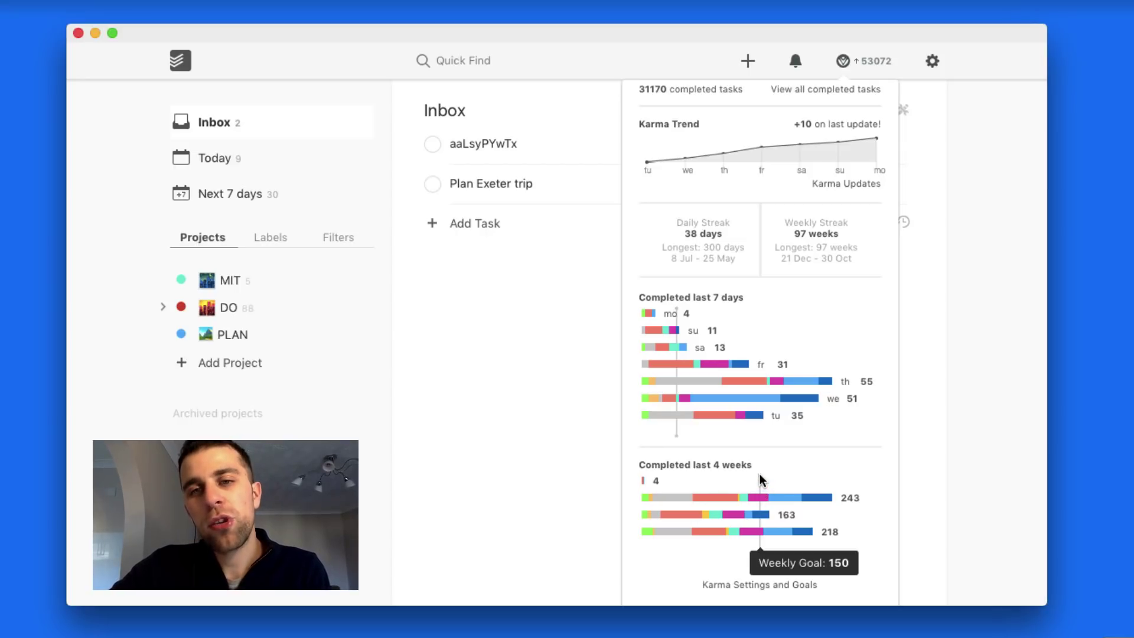
- Switch to the Today list, toggle the YOUTUBE task's RECORD subtasks, and reopen the productivity overview
mouse_move(677, 415)
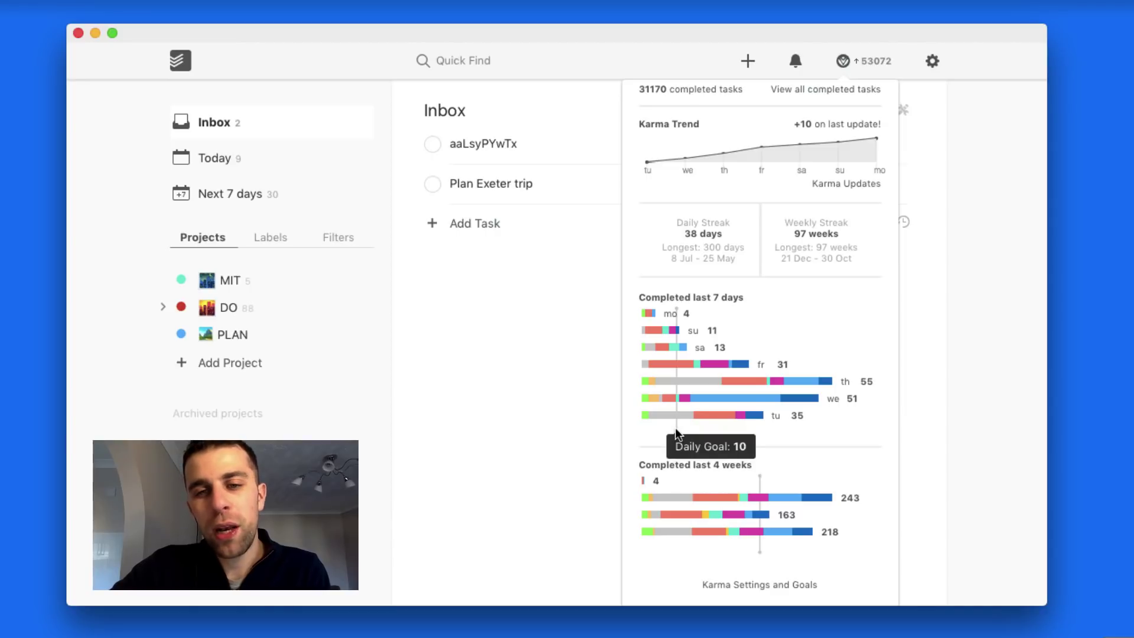
left_click(537, 312)
left_click(269, 143)
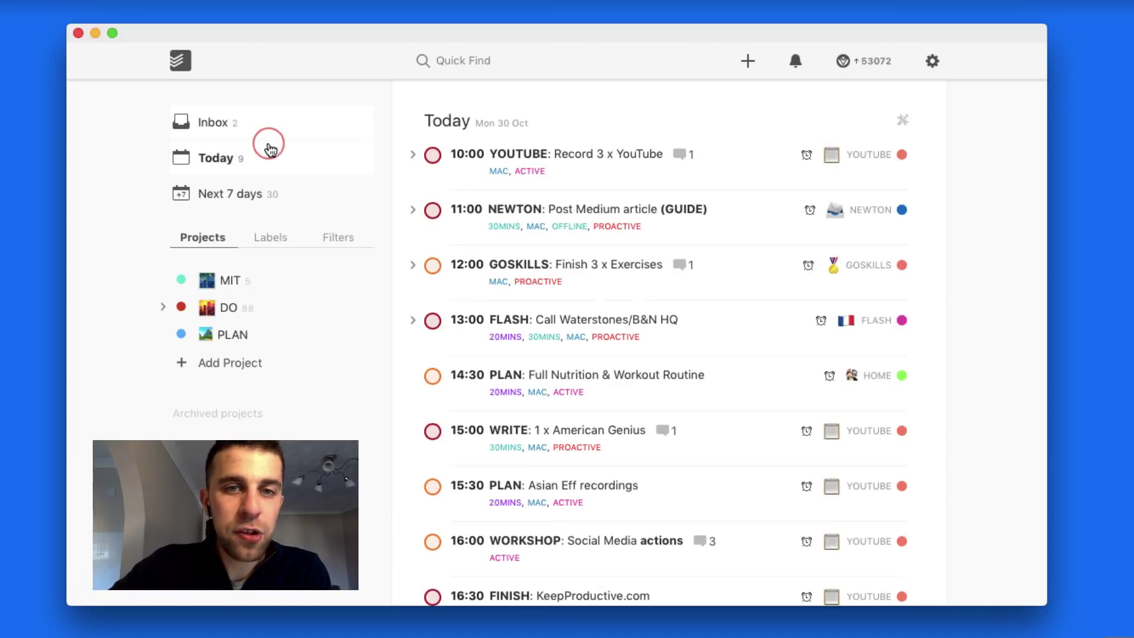
left_click(413, 155)
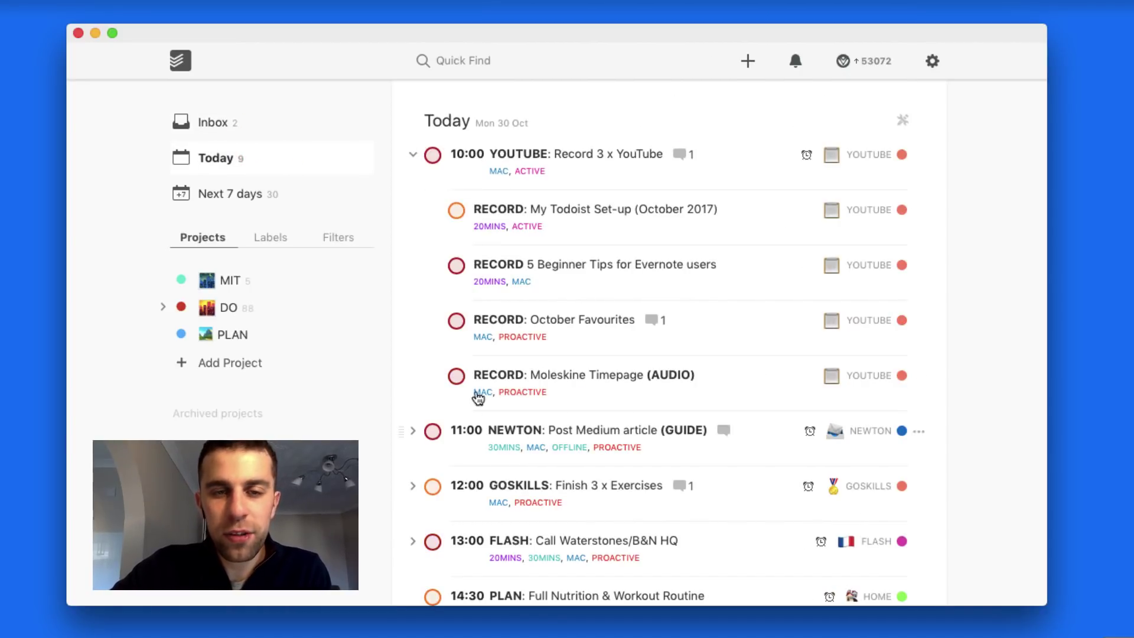
left_click(415, 155)
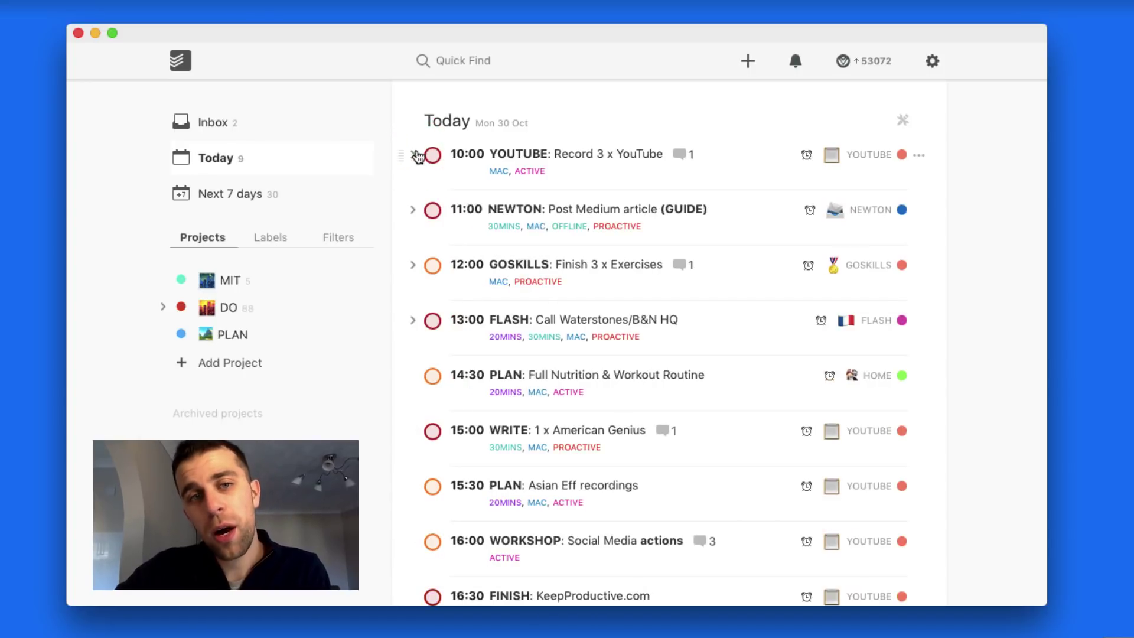
left_click(417, 156)
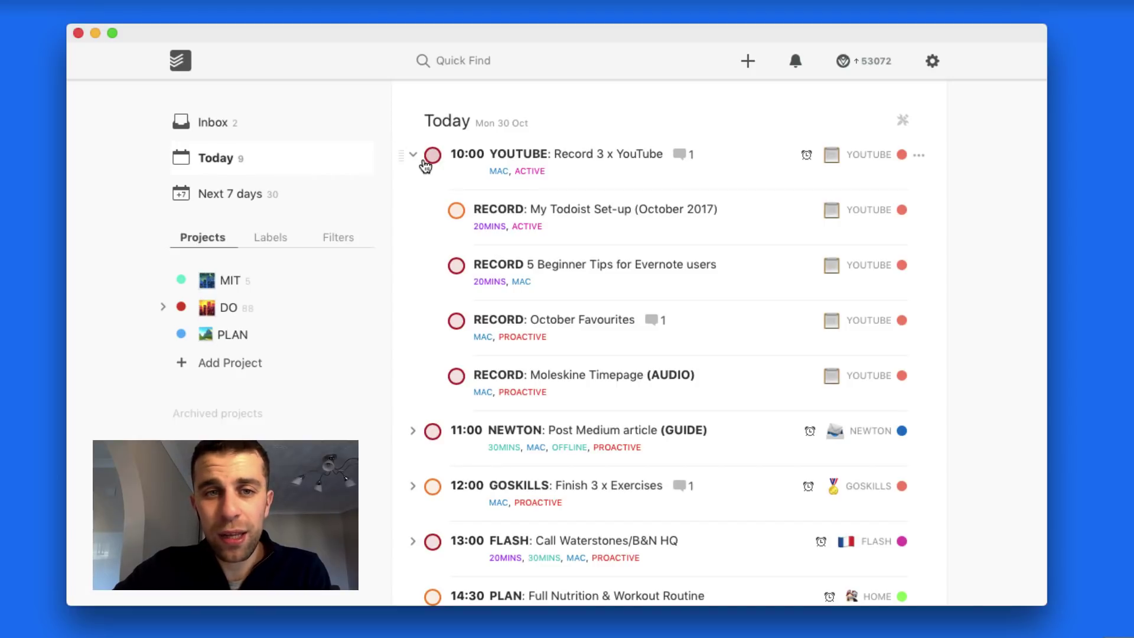
left_click(413, 155)
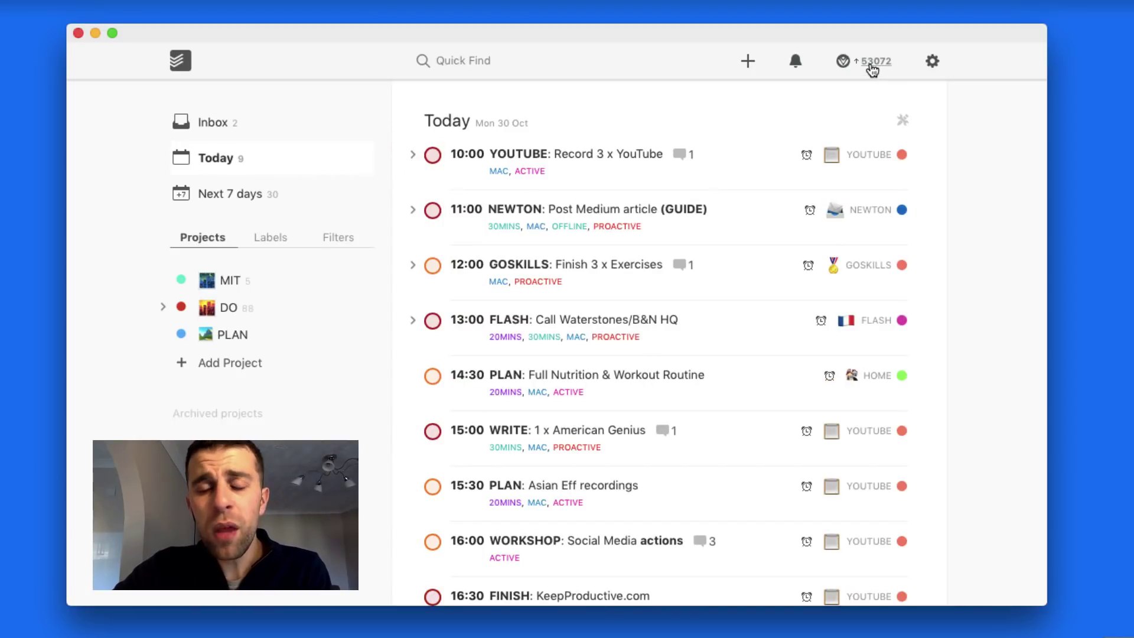
left_click(873, 68)
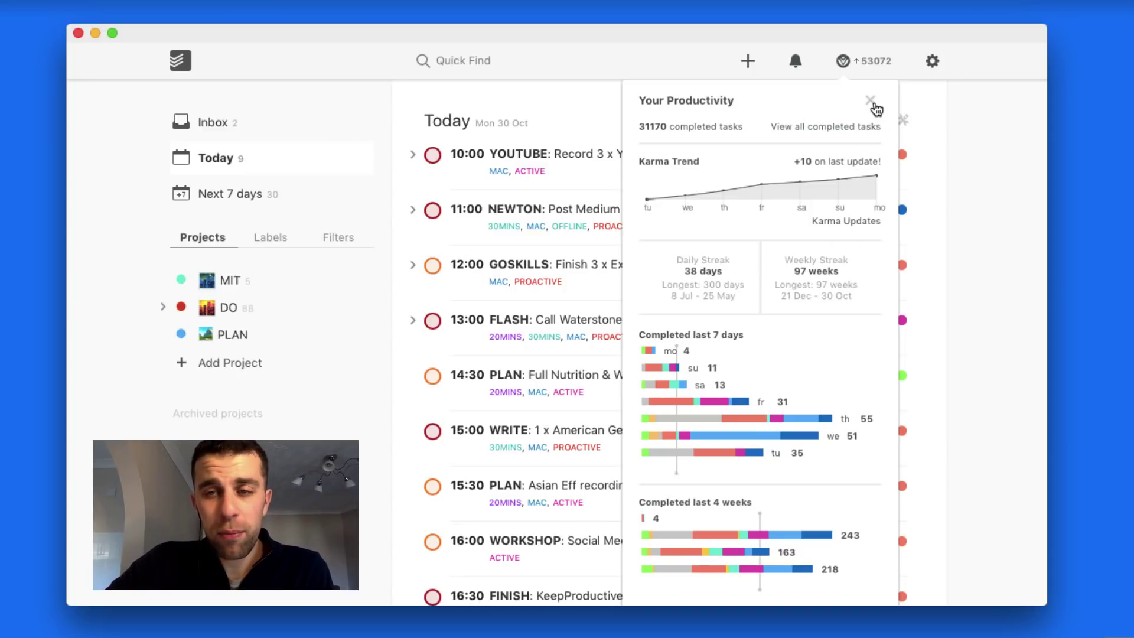
- Close the productivity overview and sync the account
left_click(873, 103)
left_click(932, 63)
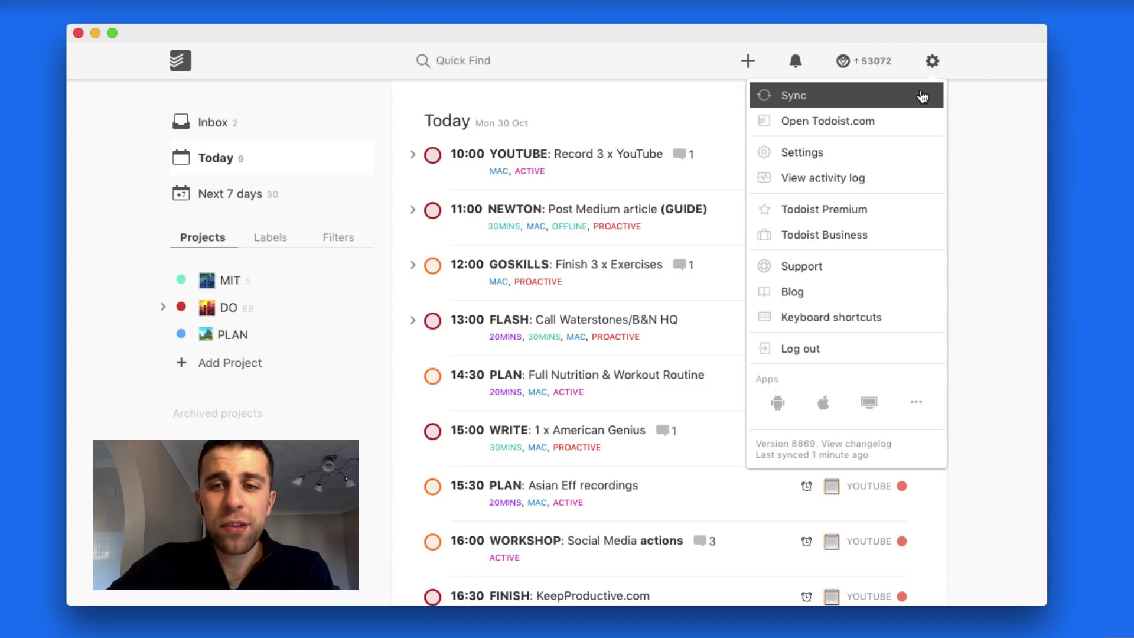
left_click(921, 95)
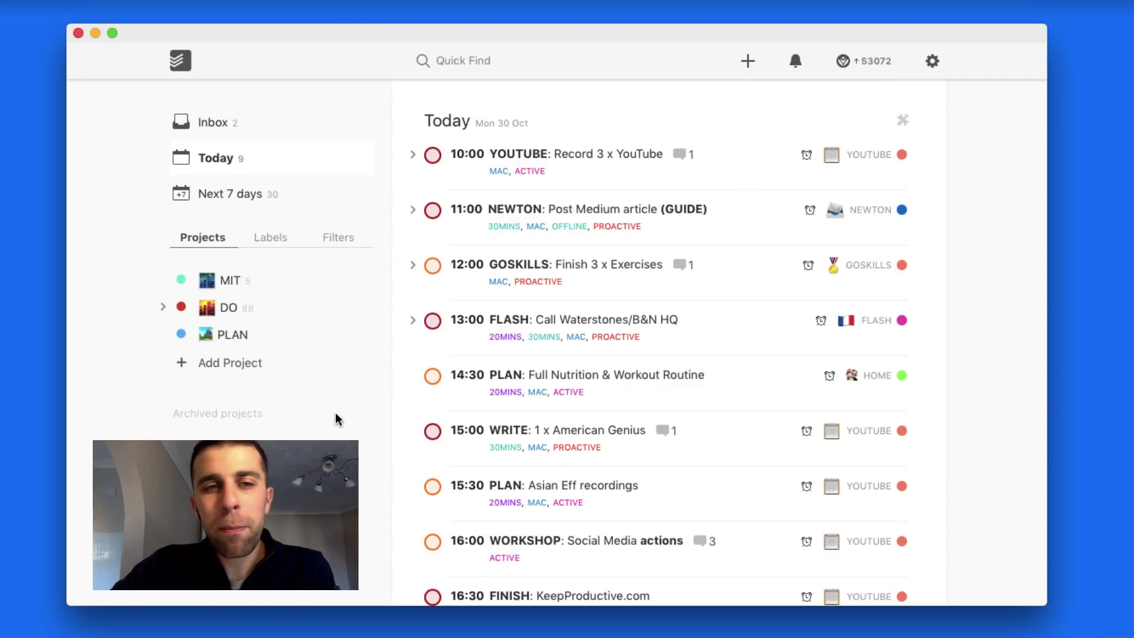
- Browse the Labels and Filters lists in the sidebar, ending back on Projects
left_click(291, 241)
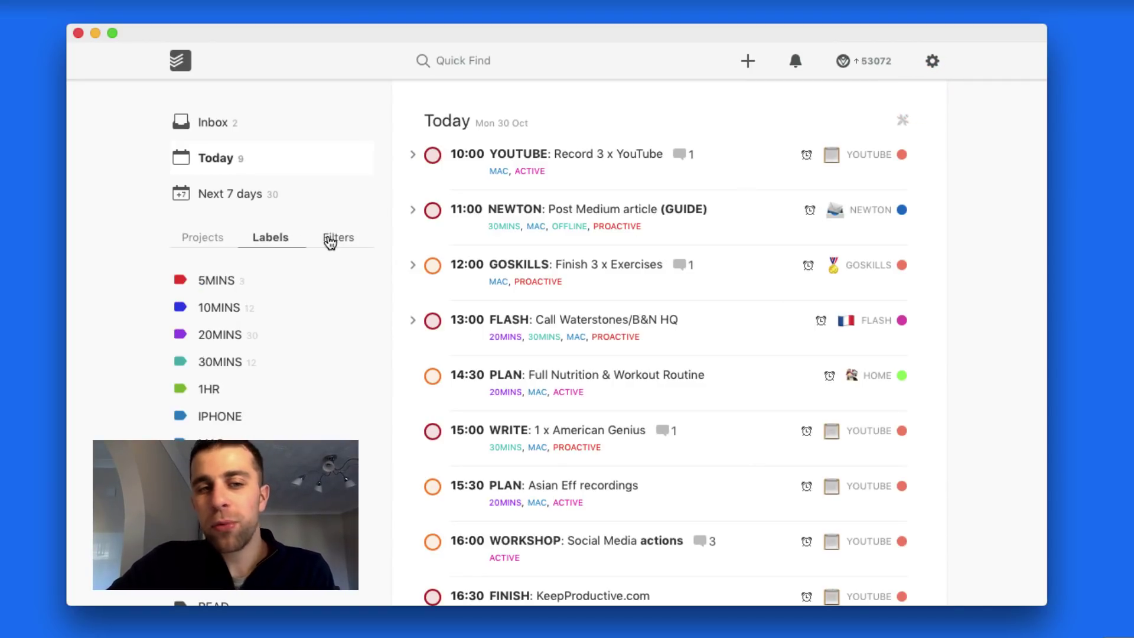
left_click(351, 241)
left_click(217, 241)
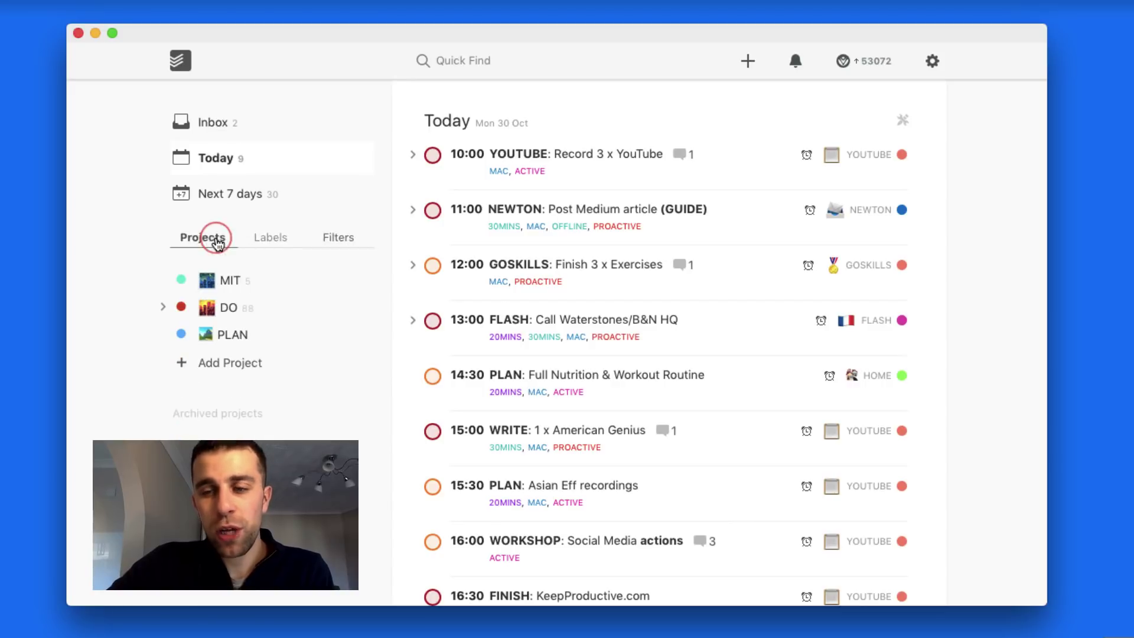
left_click(313, 238)
scroll(313, 378, "down", 3)
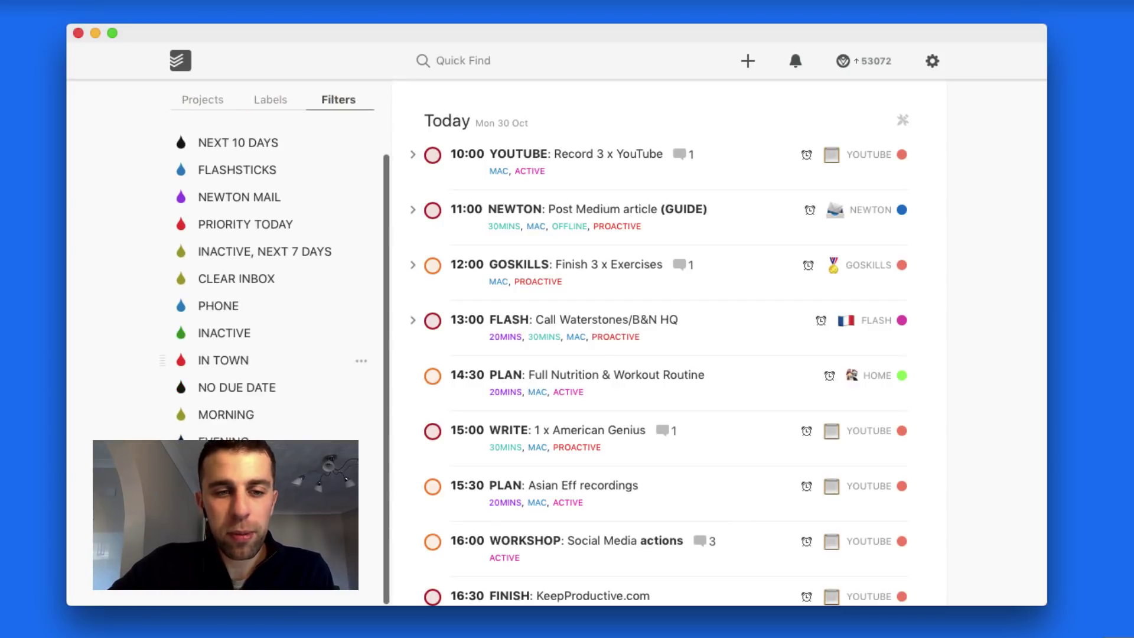
scroll(215, 324, "up", 3)
left_click(192, 244)
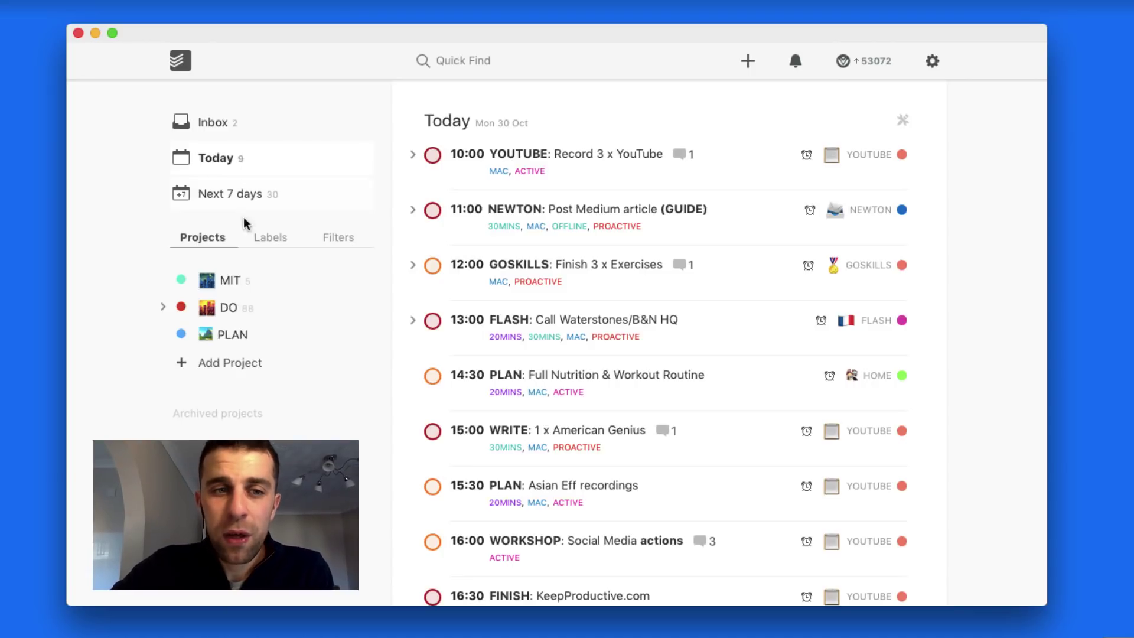
- Open the MIT project and expand DO to show its HOME, CLIENTS, YOUTUBE and NEWTON subprojects
left_click(243, 279)
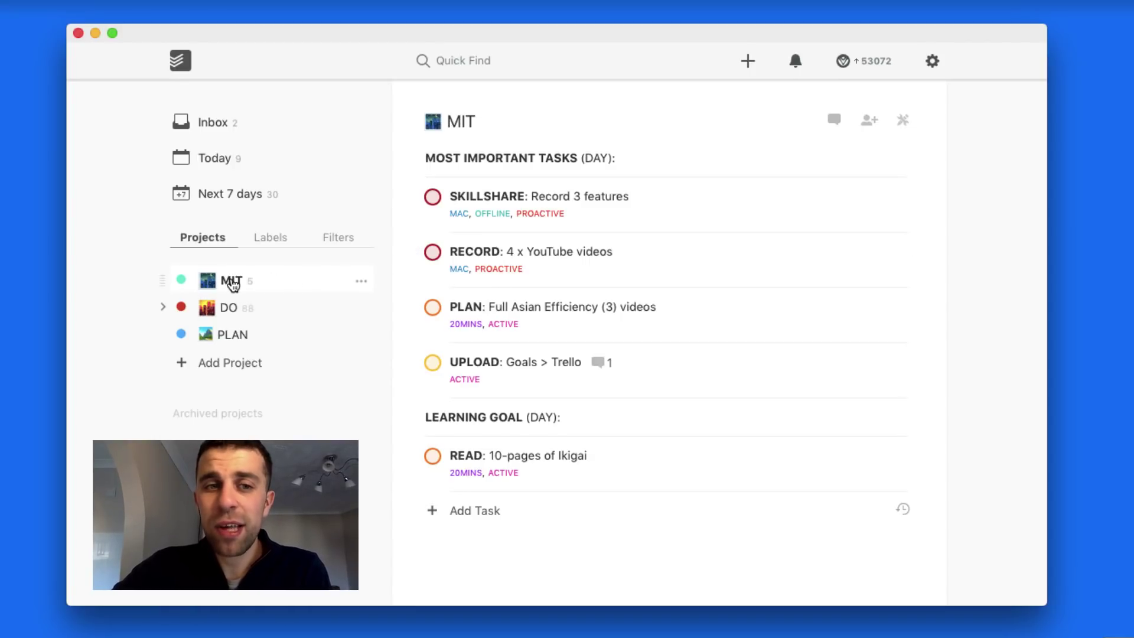
left_click(164, 310)
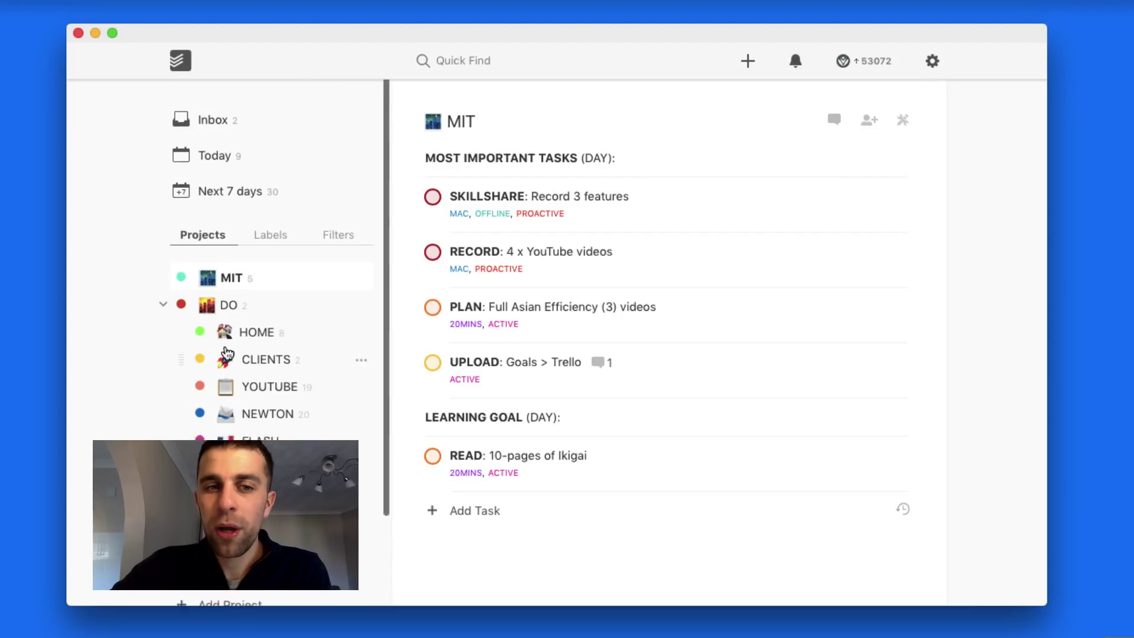
scroll(226, 353, "down", 2)
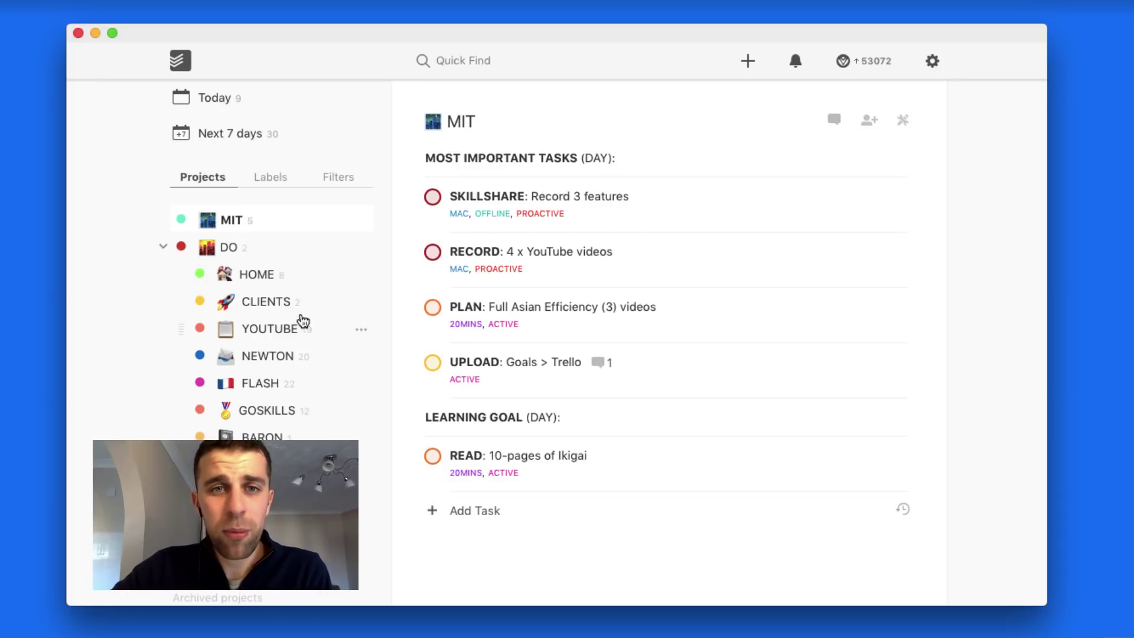
scroll(293, 262, "up", 2)
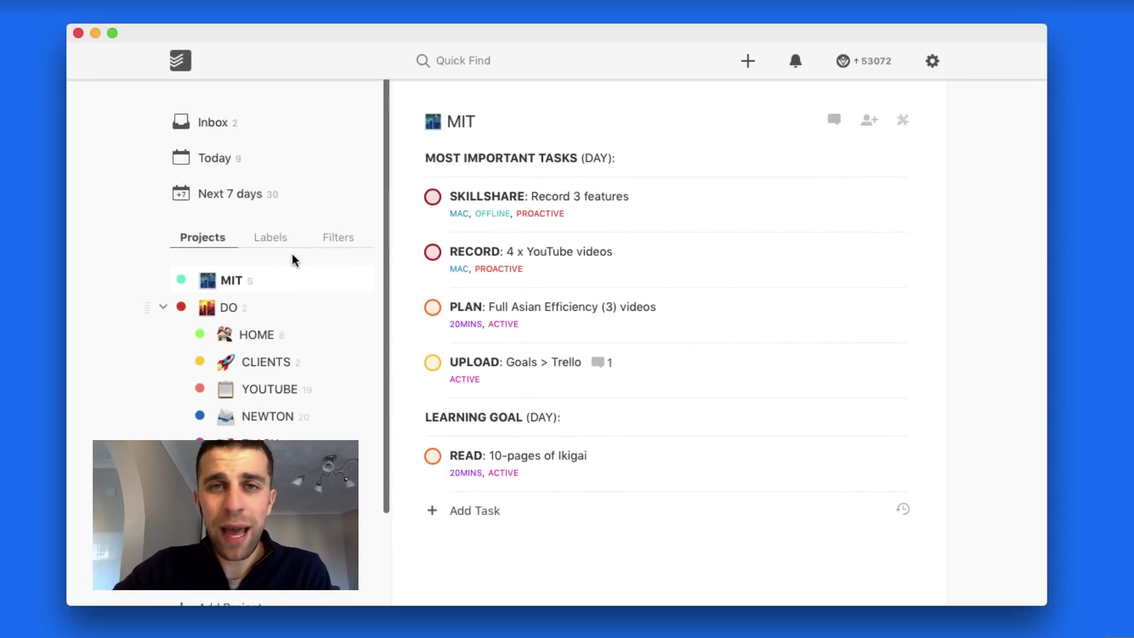